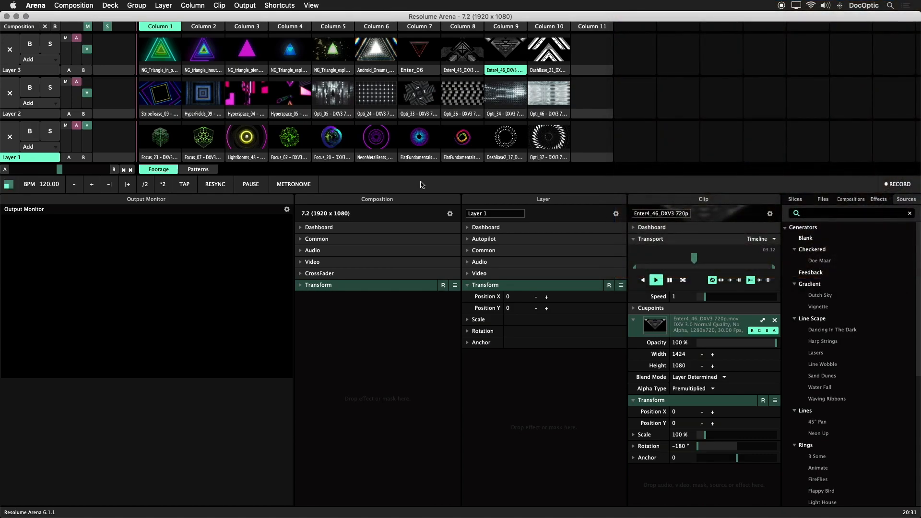
# - Change the composition size to 1080 x 1080 in the composition settings and apply it
pyautogui.click(73, 5)
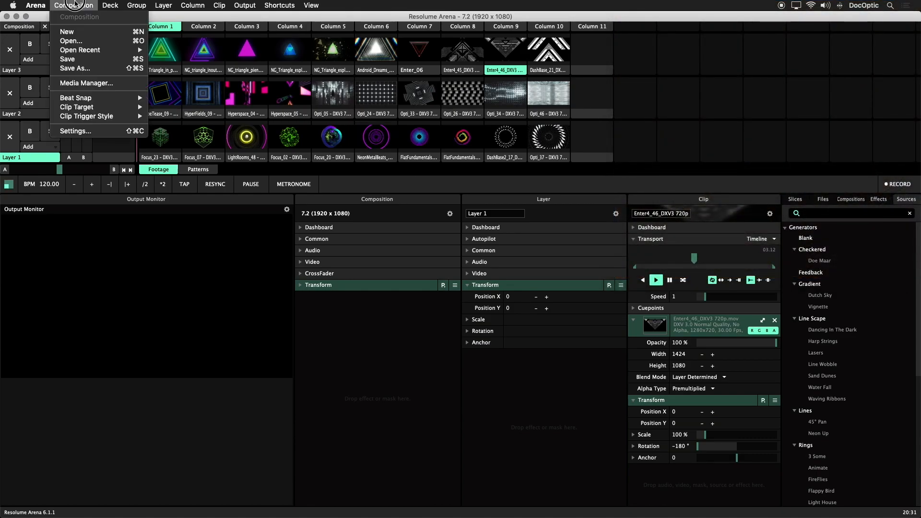
pyautogui.click(82, 130)
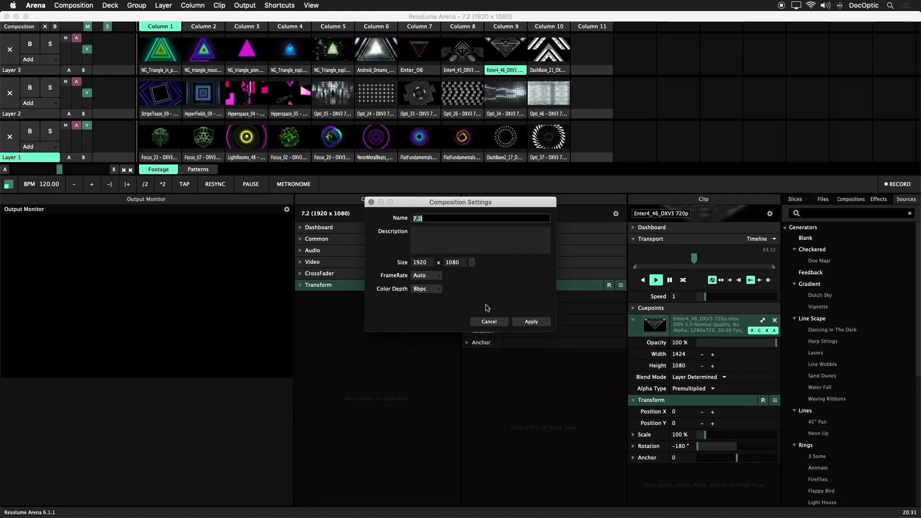
pyautogui.click(426, 262)
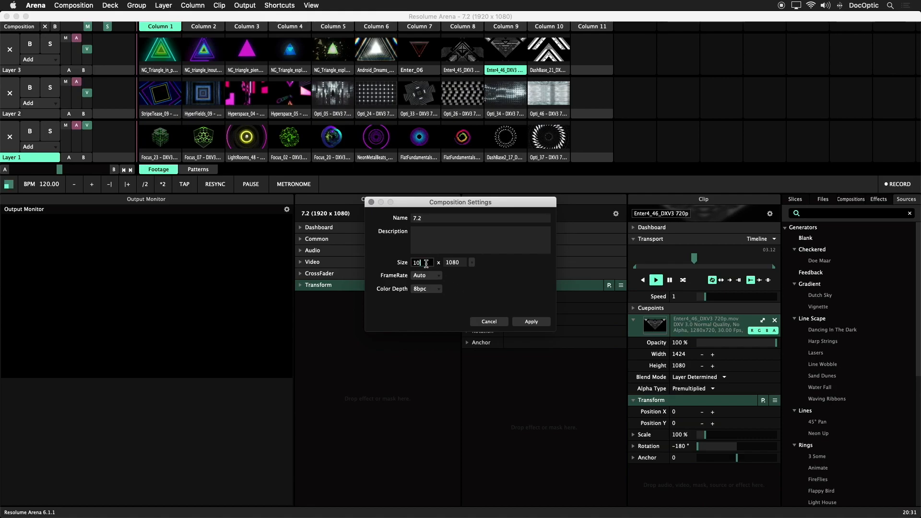
pyautogui.click(536, 322)
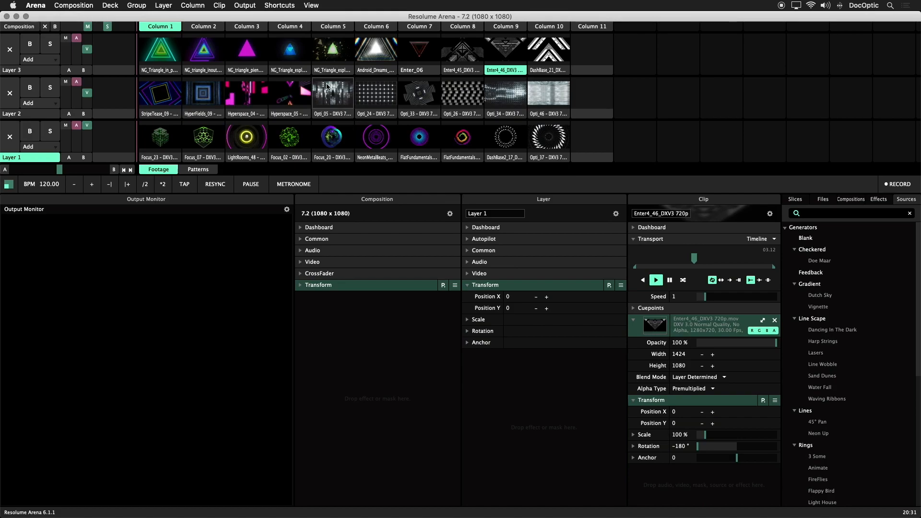
# - Load Pentagon.png as Screen 1's input guide in the Advanced Output input selection and set the guide opacity to 50%
pyautogui.click(244, 5)
pyautogui.click(259, 98)
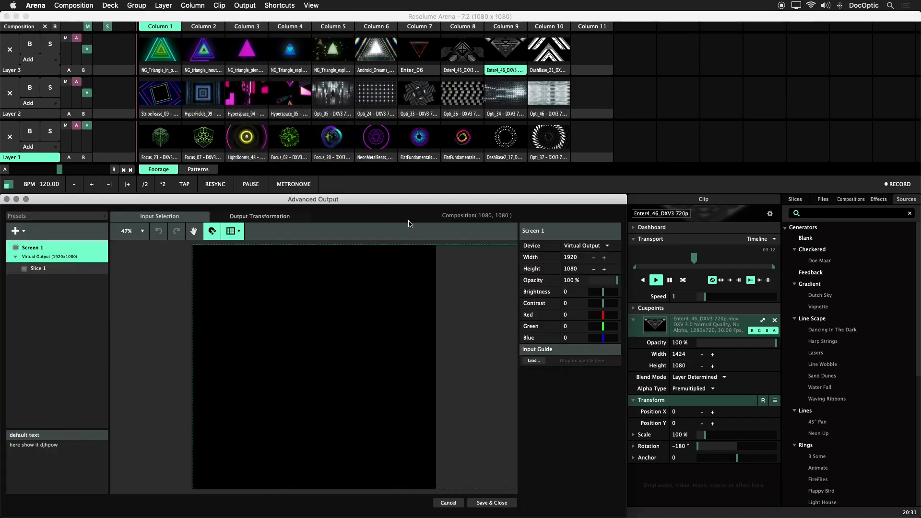
pyautogui.click(168, 217)
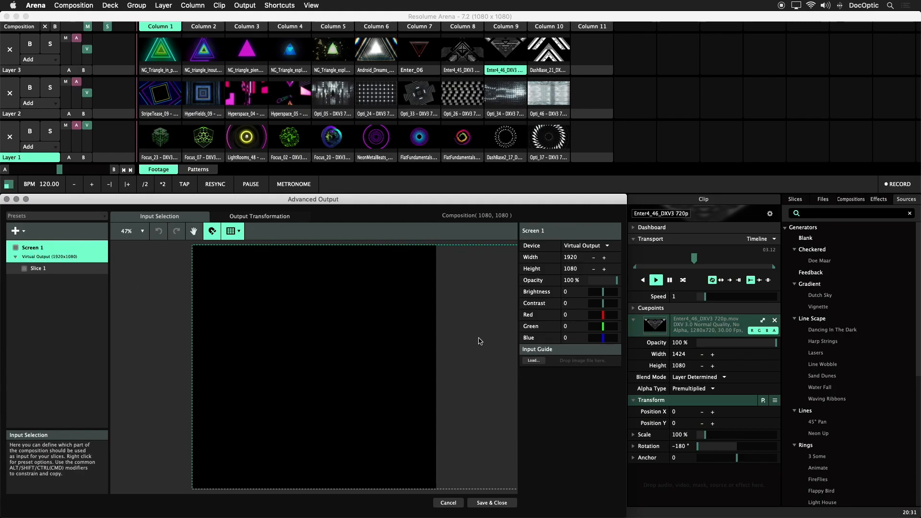
pyautogui.click(540, 362)
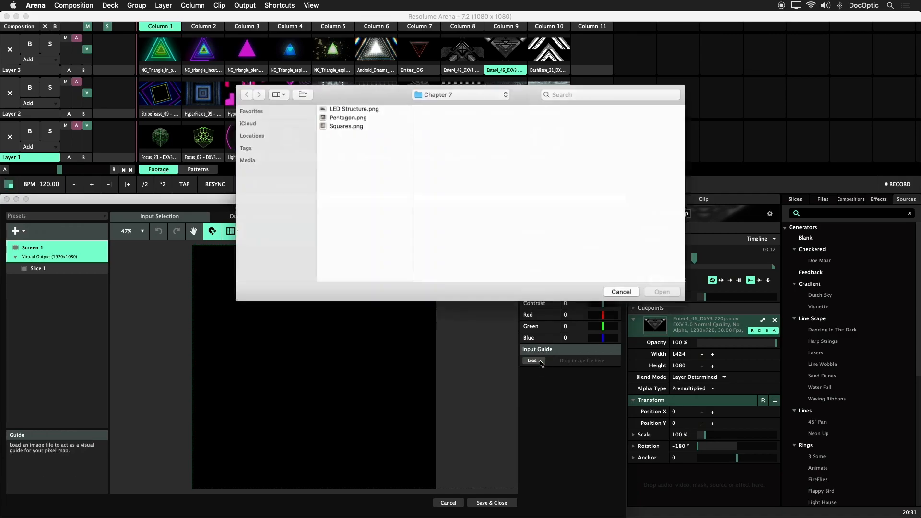
pyautogui.click(343, 116)
pyautogui.click(674, 299)
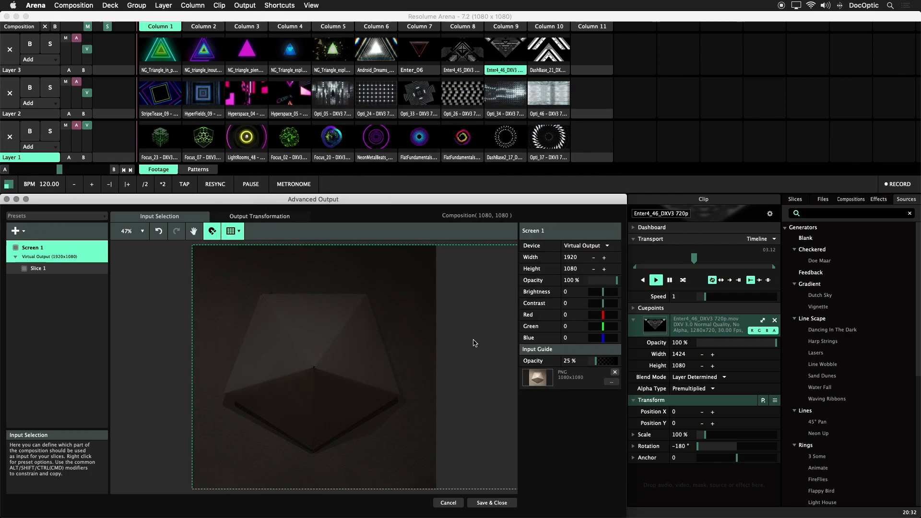
pyautogui.moveTo(595, 360); pyautogui.dragTo(603, 361)
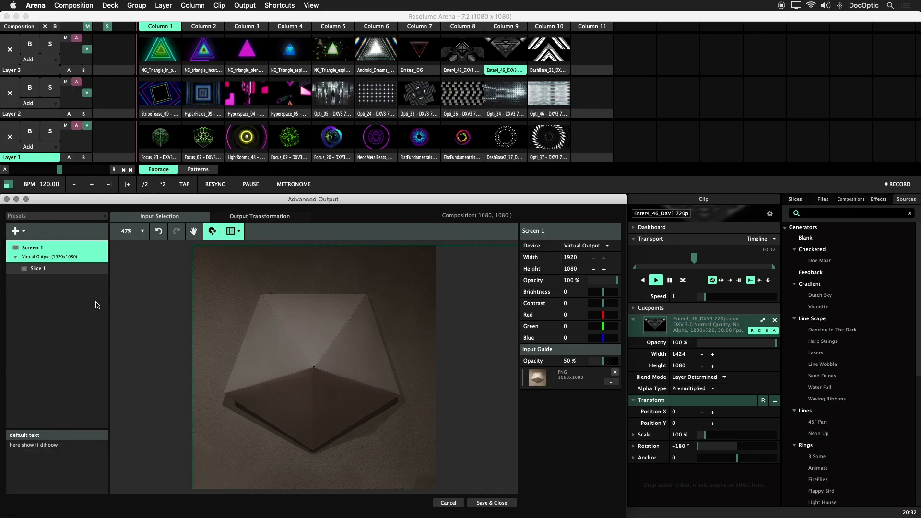
# - Add a triangle polygon slice to Screen 1 and rotate it to -180 degrees
pyautogui.click(19, 230)
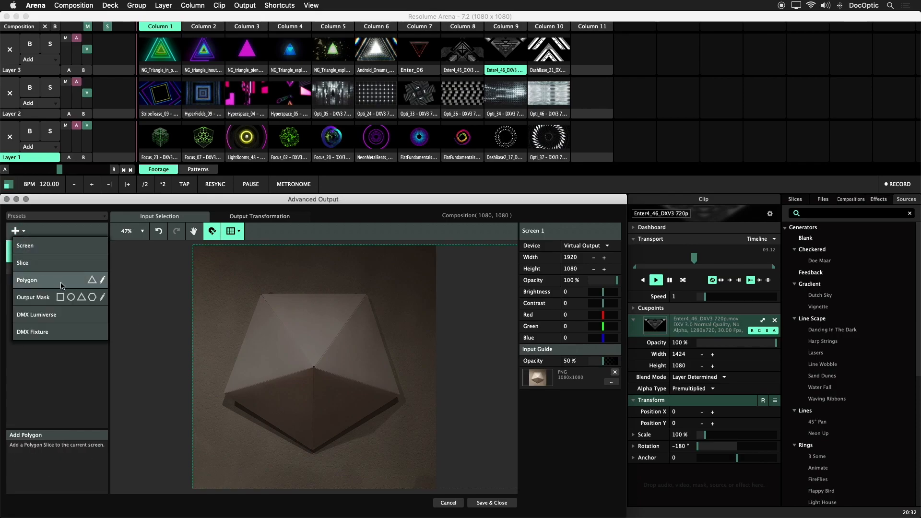
pyautogui.click(92, 281)
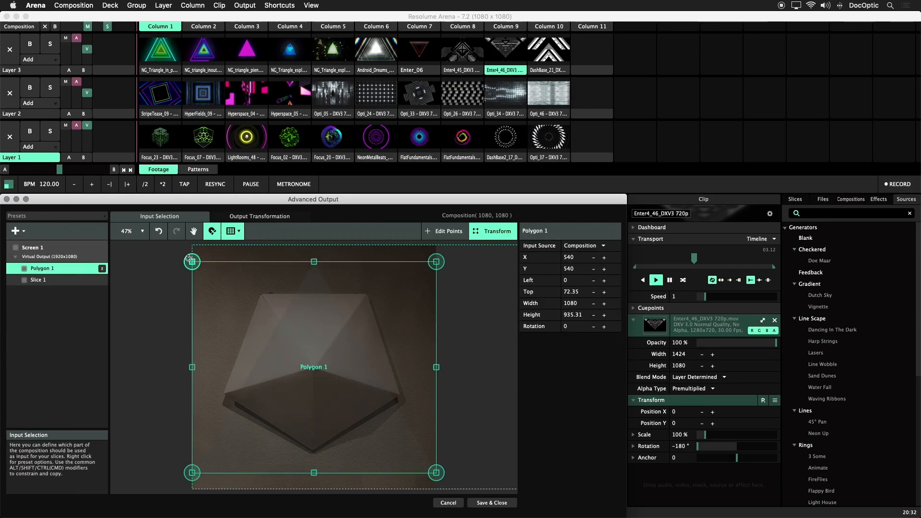
pyautogui.moveTo(168, 292); pyautogui.dragTo(416, 501)
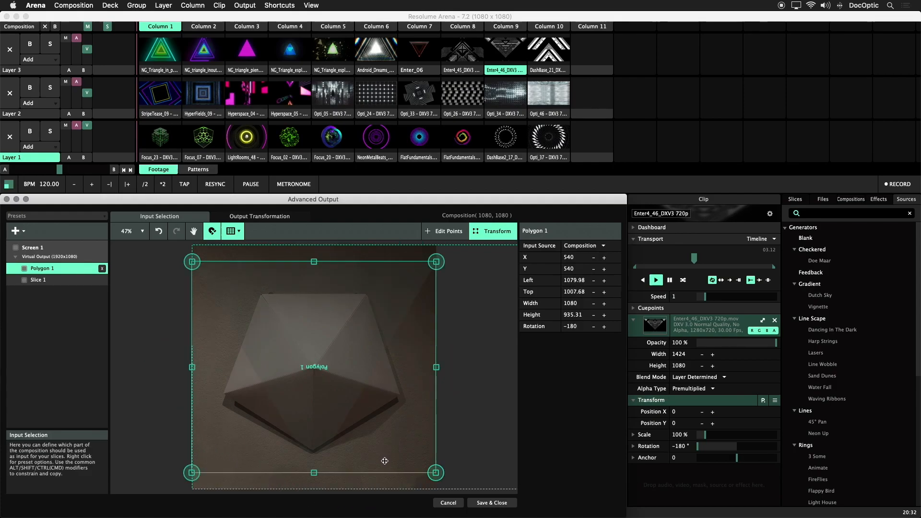
# - Scale and position Polygon 1 to fit the pentagon's top facet, about 472 wide and 325 high, with its tip at the centre
pyautogui.moveTo(436, 472); pyautogui.dragTo(399, 447)
pyautogui.moveTo(321, 401); pyautogui.dragTo(310, 346)
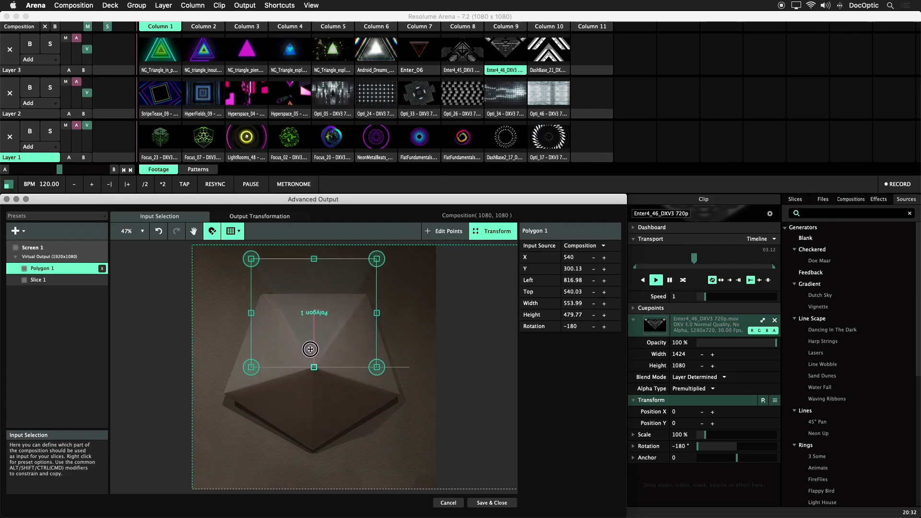
pyautogui.scroll(2, 324, 374)
pyautogui.scroll(6, 324, 374)
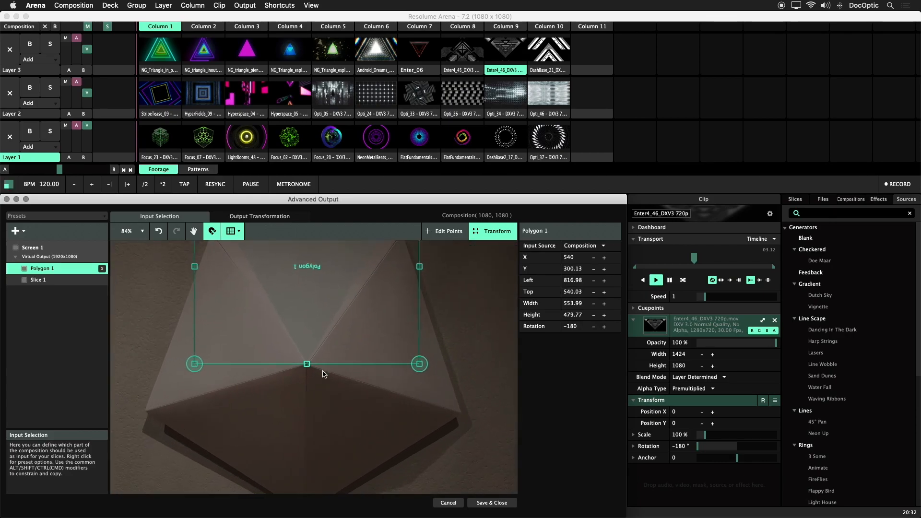
pyautogui.scroll(-5, 308, 375)
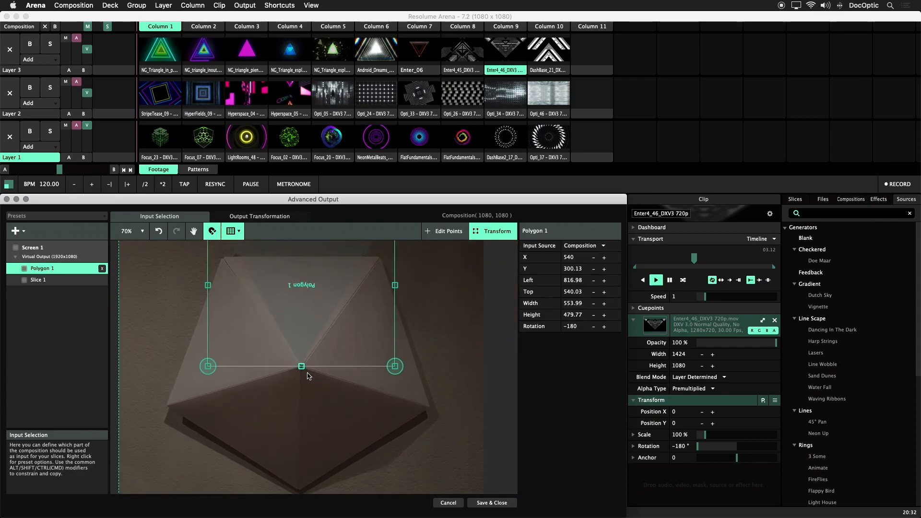
pyautogui.moveTo(309, 343); pyautogui.dragTo(311, 397)
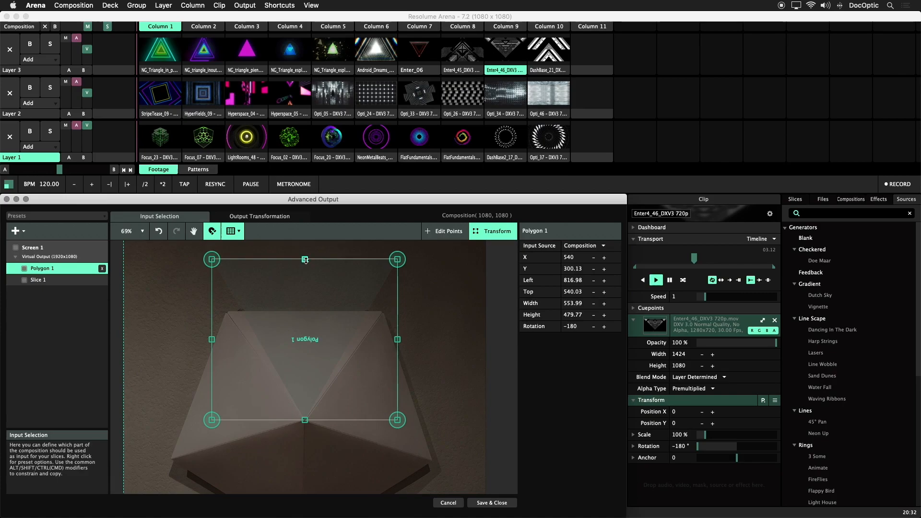
pyautogui.moveTo(306, 260); pyautogui.dragTo(316, 312)
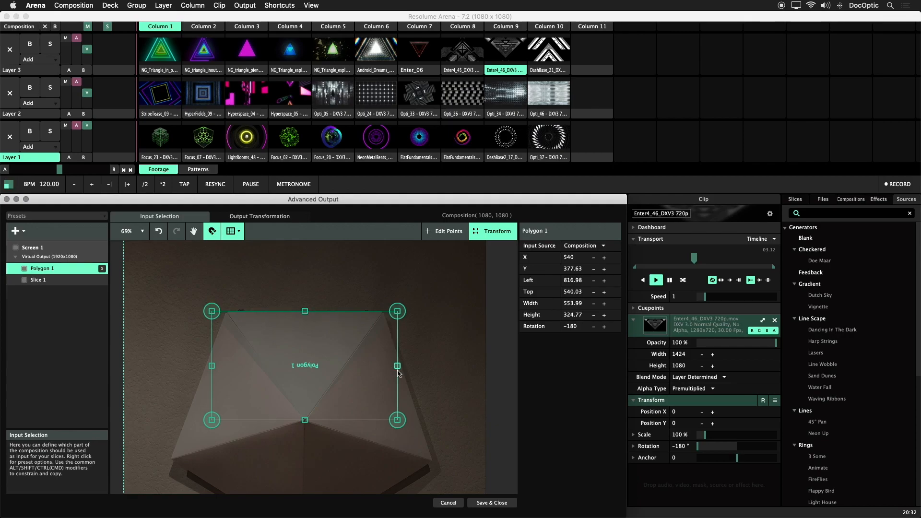
pyautogui.moveTo(397, 366); pyautogui.dragTo(383, 367)
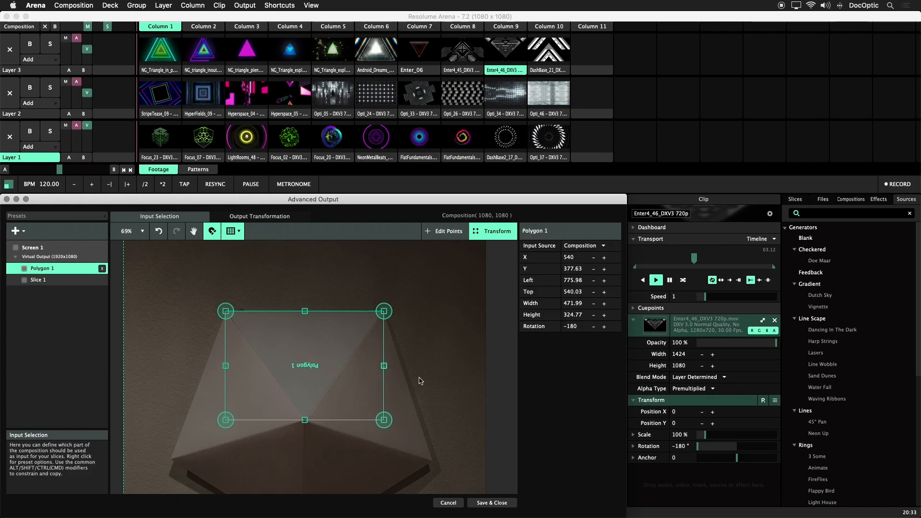
# - Delete Slice 1 from Screen 1
pyautogui.click(73, 282)
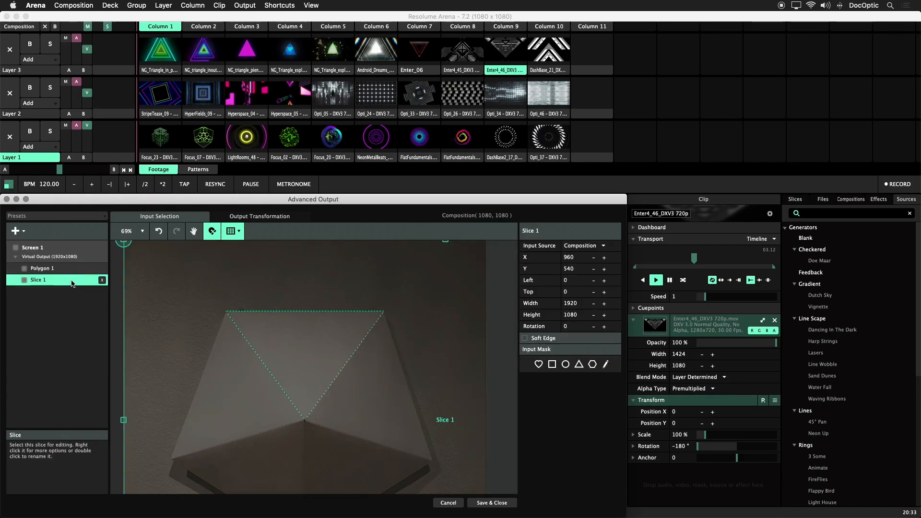
pyautogui.press('Delete')
# - Duplicate Polygon 1 and rotate the copy by +72 degrees
pyautogui.moveTo(308, 324); pyautogui.dragTo(308, 319)
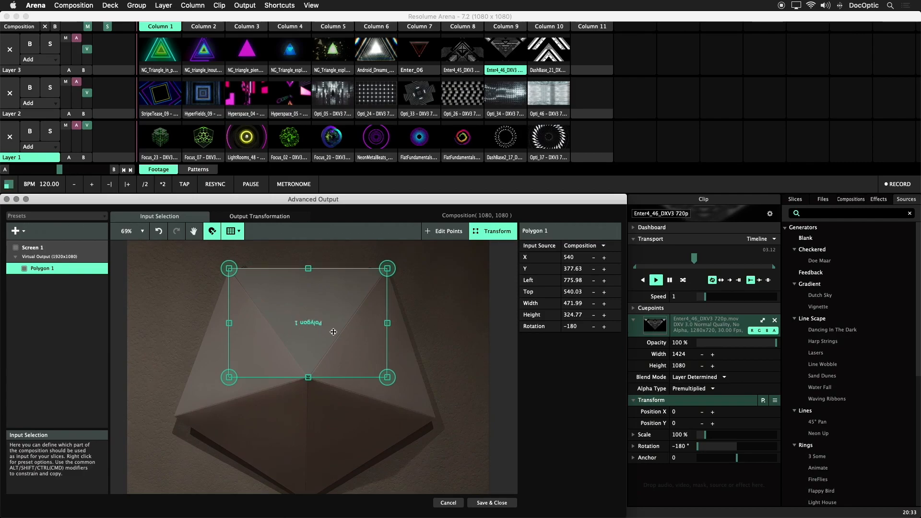
pyautogui.click(296, 302)
pyautogui.moveTo(296, 301); pyautogui.dragTo(354, 334)
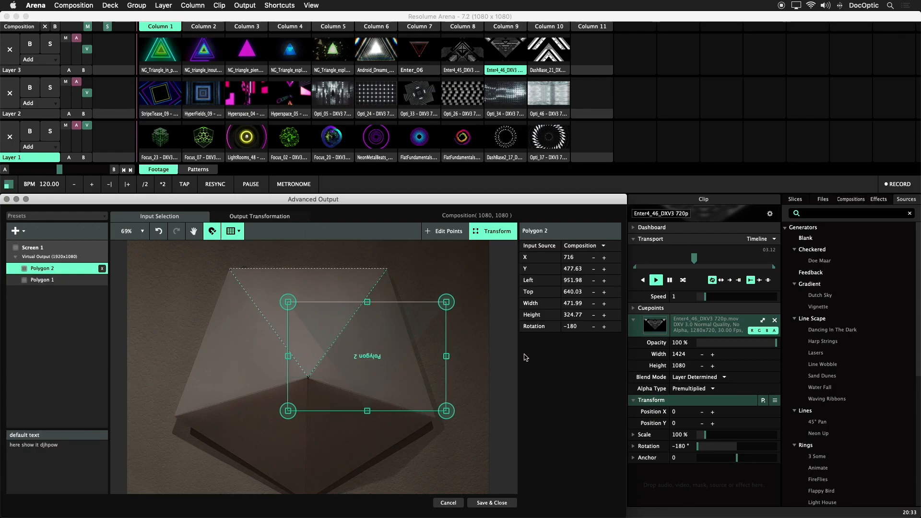
pyautogui.doubleClick(579, 326)
pyautogui.press('Right')
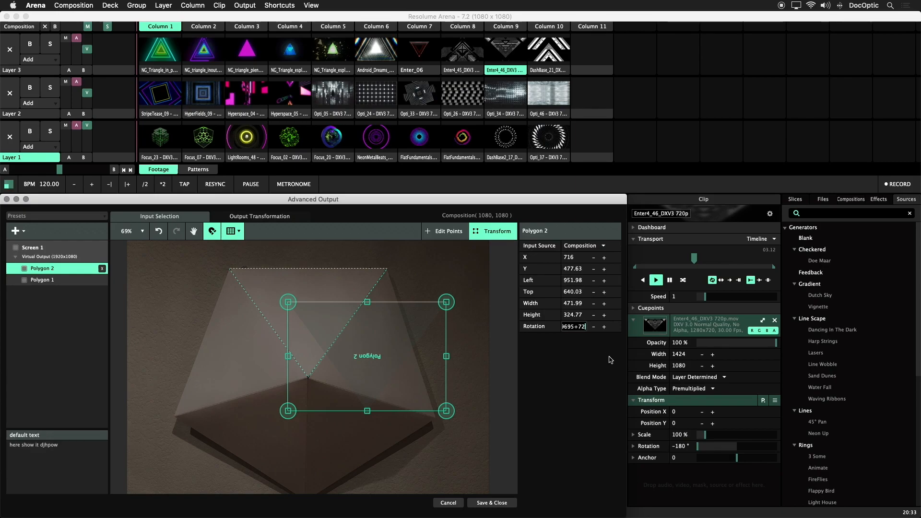
pyautogui.write('+72')
pyautogui.press('Return')
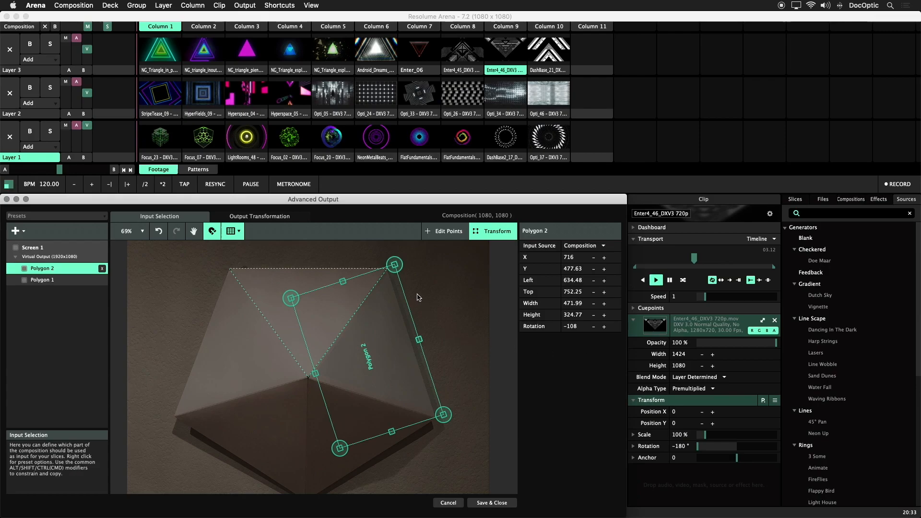
# - Snap Polygon 2 onto the pentagon's upper-right facet, with its tip at the centre point
pyautogui.scroll(1, 417, 297)
pyautogui.scroll(1, 417, 297)
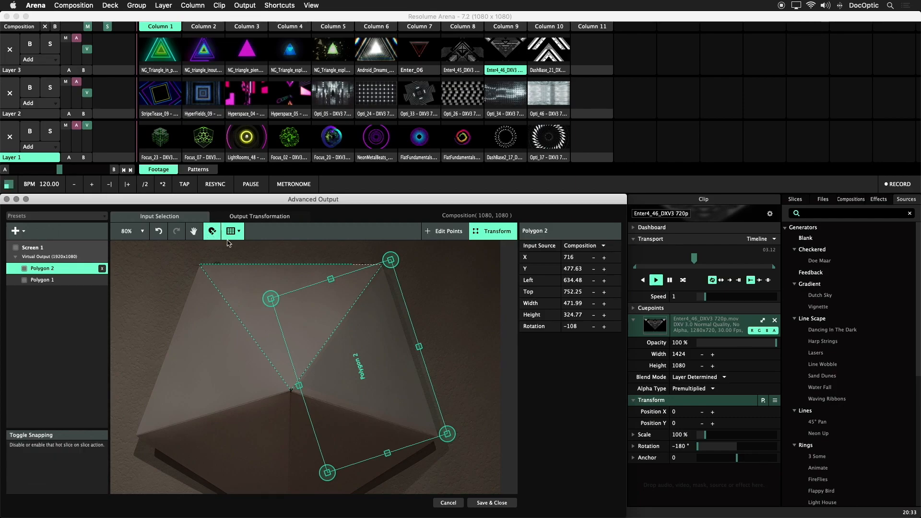
pyautogui.moveTo(377, 321); pyautogui.dragTo(370, 325)
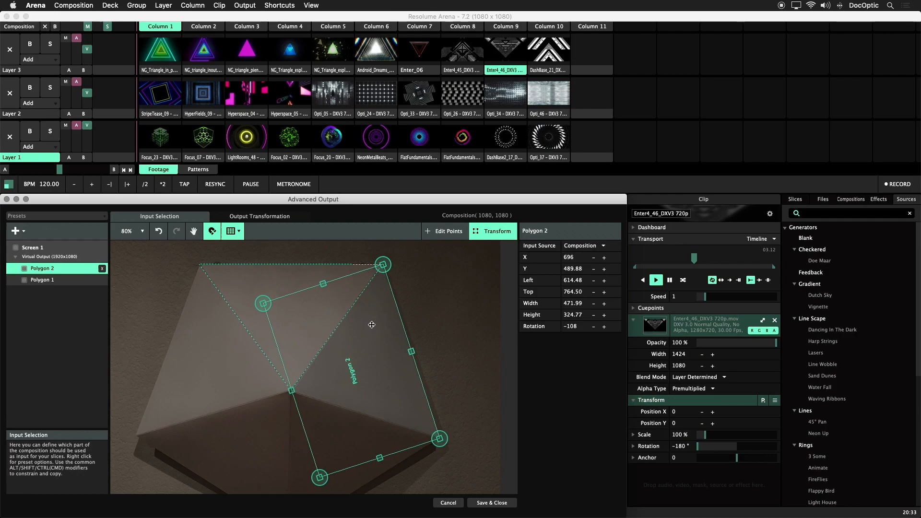
pyautogui.click(434, 315)
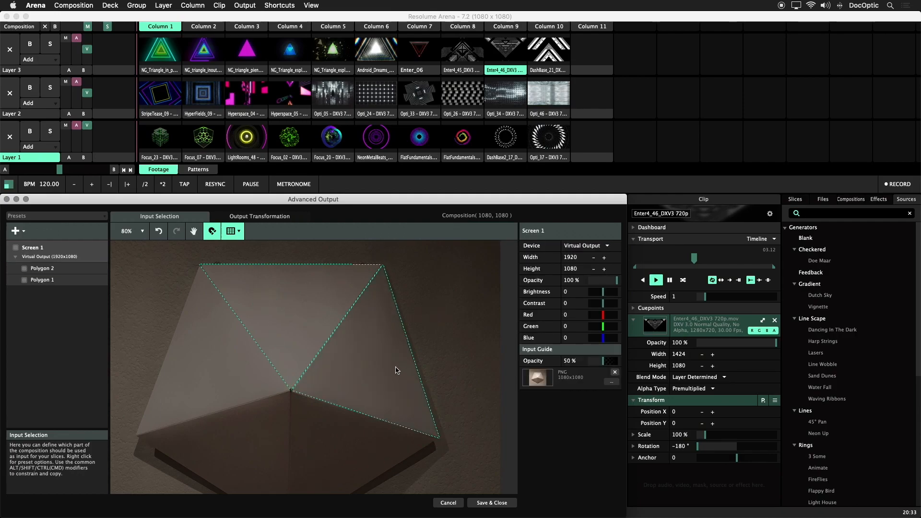
# - Place a duplicate of Polygon 2, rotated to -36 degrees, on the pentagon's lower-right facet
pyautogui.click(368, 372)
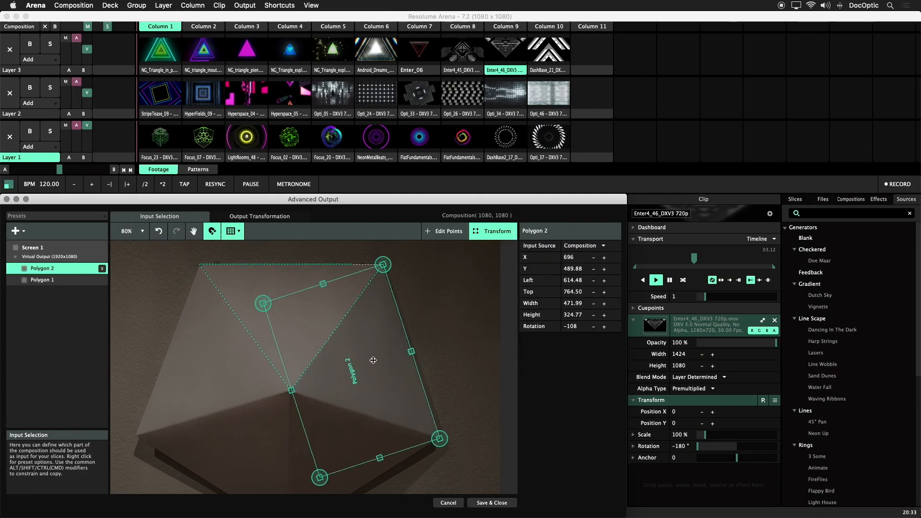
pyautogui.press('super+d')
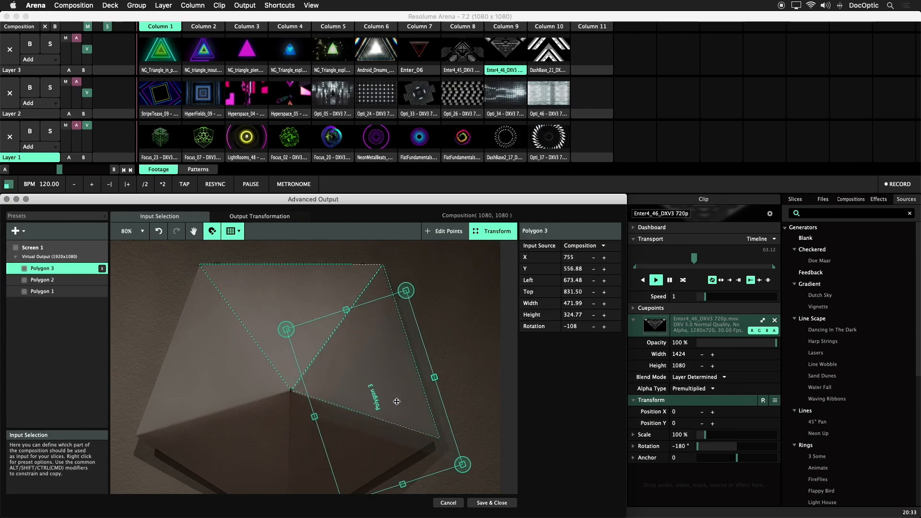
pyautogui.scroll(-3, 400, 400)
pyautogui.click(580, 327)
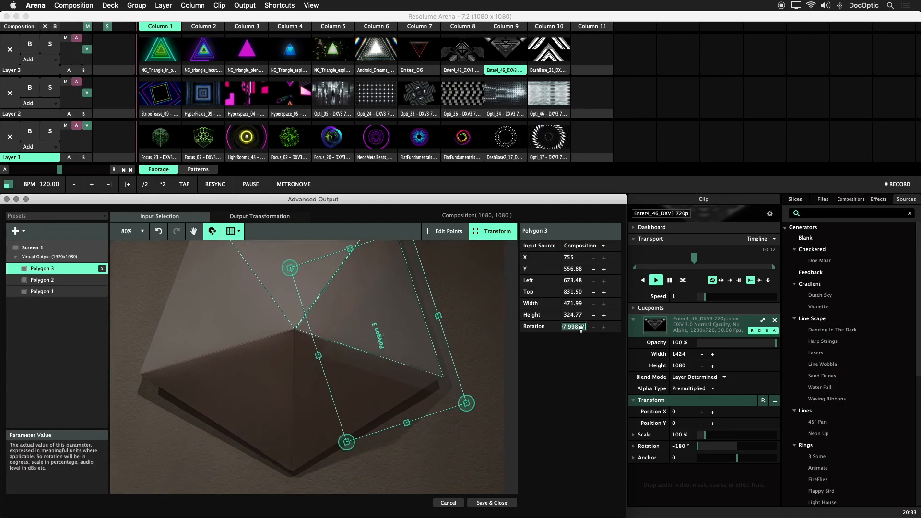
pyautogui.click(581, 330)
pyautogui.press('super+a')
pyautogui.write('-36')
pyautogui.press('Return')
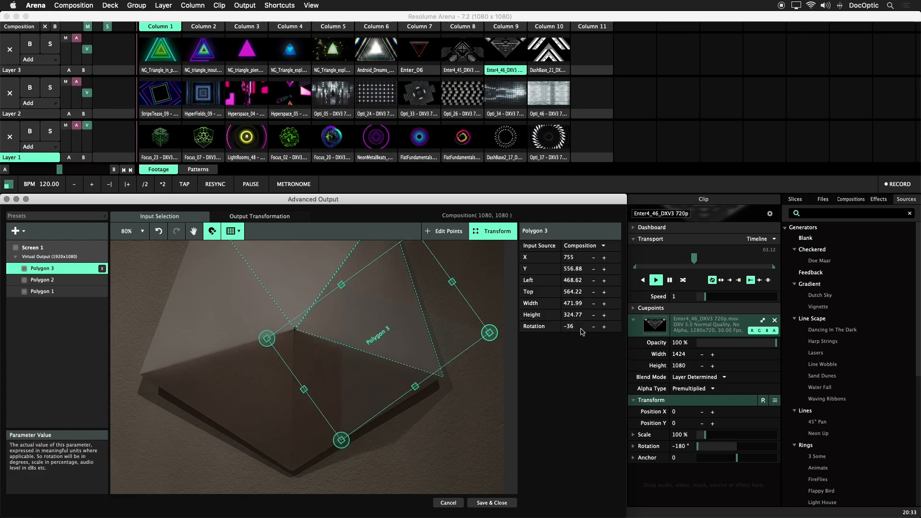
pyautogui.moveTo(451, 331); pyautogui.dragTo(404, 375)
pyautogui.click(485, 411)
# - Place a duplicate of Polygon 3, rotated to 36 degrees, on the pentagon's lower-left facet
pyautogui.keyDown('alt'); pyautogui.moveTo(345, 382); pyautogui.dragTo(252, 382); pyautogui.keyUp('alt')
pyautogui.doubleClick(578, 326)
pyautogui.write('36')
pyautogui.press('Return')
pyautogui.moveTo(255, 418); pyautogui.dragTo(219, 323)
pyautogui.click(218, 451)
# - Place a duplicate of Polygon 4, rotated to 108 degrees, on the pentagon's upper-left facet
pyautogui.click(260, 406)
pyautogui.doubleClick(577, 326)
pyautogui.write('108')
pyautogui.press('Return')
pyautogui.click(143, 343)
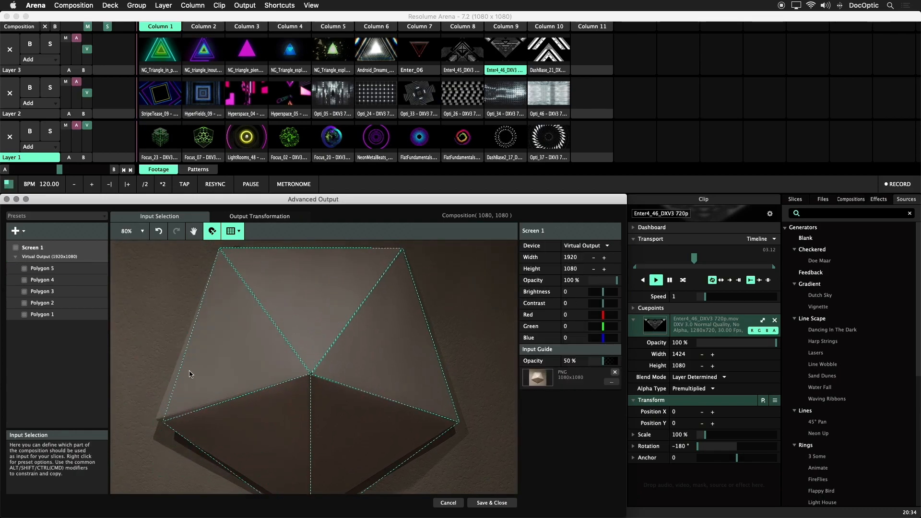
# - Rename the Polygon 1 slice as Top
pyautogui.click(132, 231)
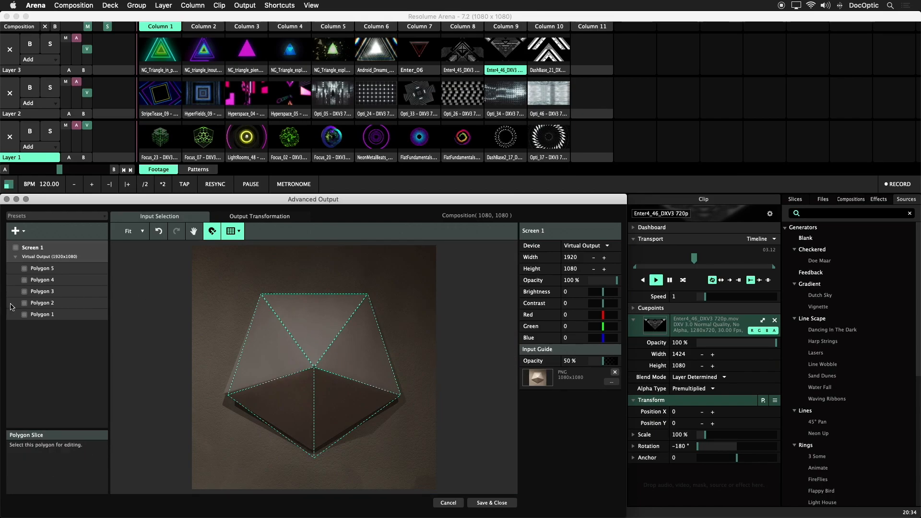
pyautogui.click(39, 314)
pyautogui.doubleClick(40, 314)
pyautogui.press('super+a')
pyautogui.write('Top')
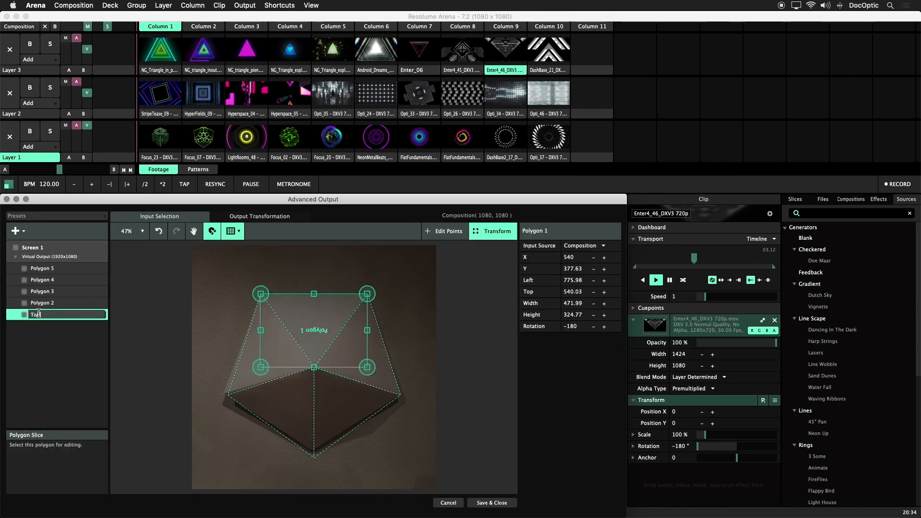
pyautogui.press('Return')
# - Rename the Polygon 2 slice as Right
pyautogui.click(57, 302)
pyautogui.doubleClick(56, 303)
pyautogui.press('super+a')
pyautogui.write('R')
pyautogui.press('Return')
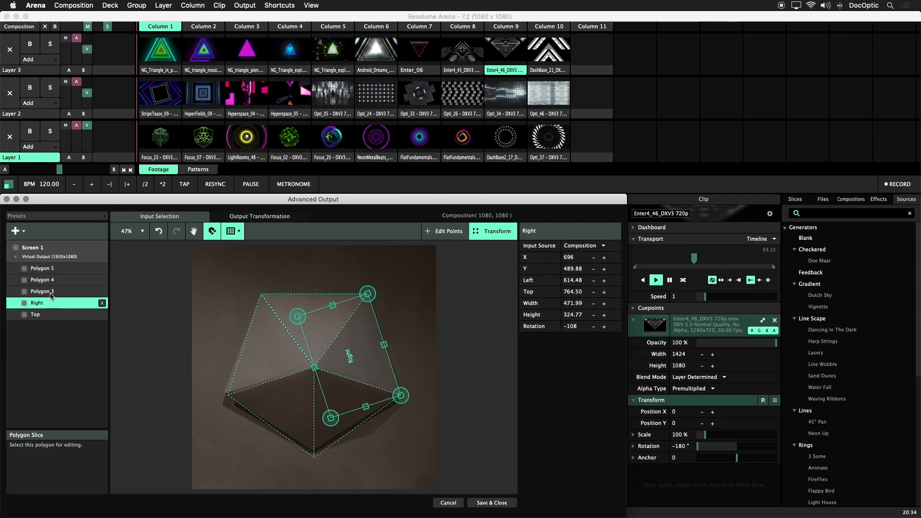
# - Rename the Polygon 3 slice as Bottom Right
pyautogui.doubleClick(49, 291)
pyautogui.write('Bottom R')
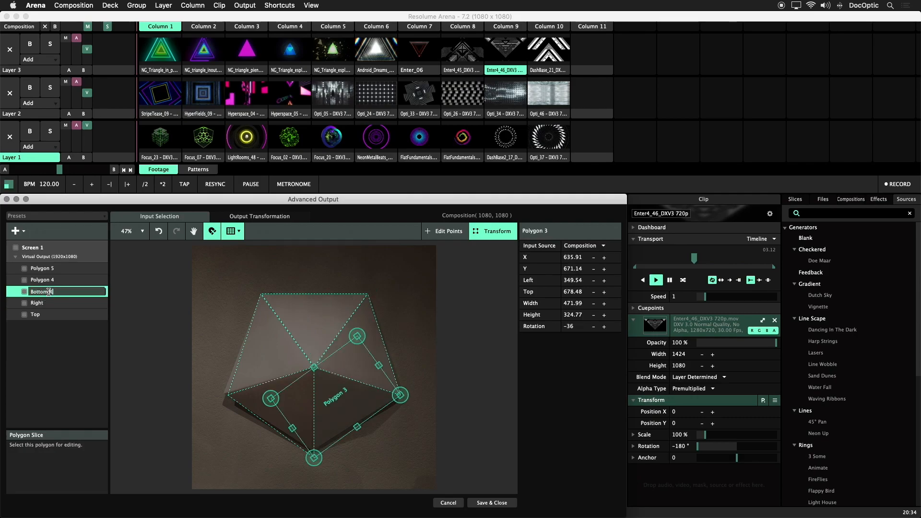
pyautogui.write('ight')
pyautogui.press('Return')
# - Rename the Polygon 4 slice as Bottom Left
pyautogui.doubleClick(44, 281)
pyautogui.write('Bottom Left')
pyautogui.press('Return')
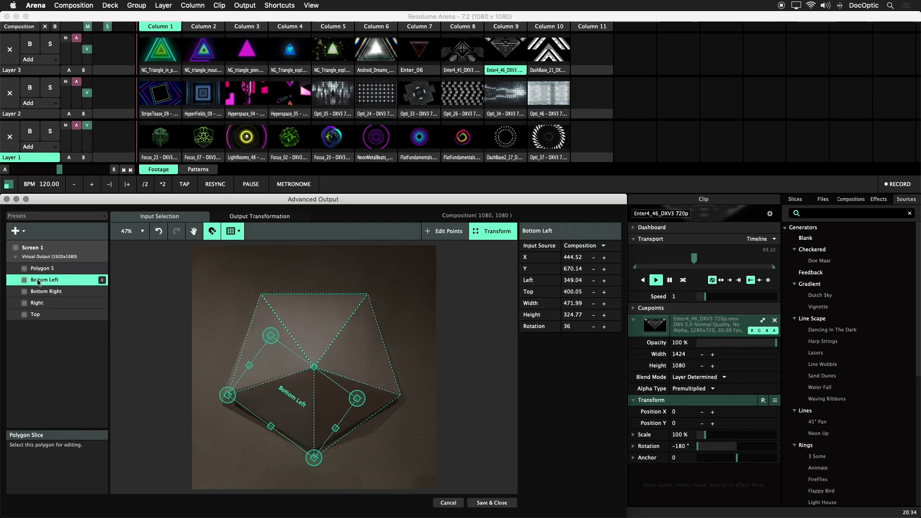
# - Rename the Polygon 5 slice as Left
pyautogui.doubleClick(43, 268)
pyautogui.write('Left')
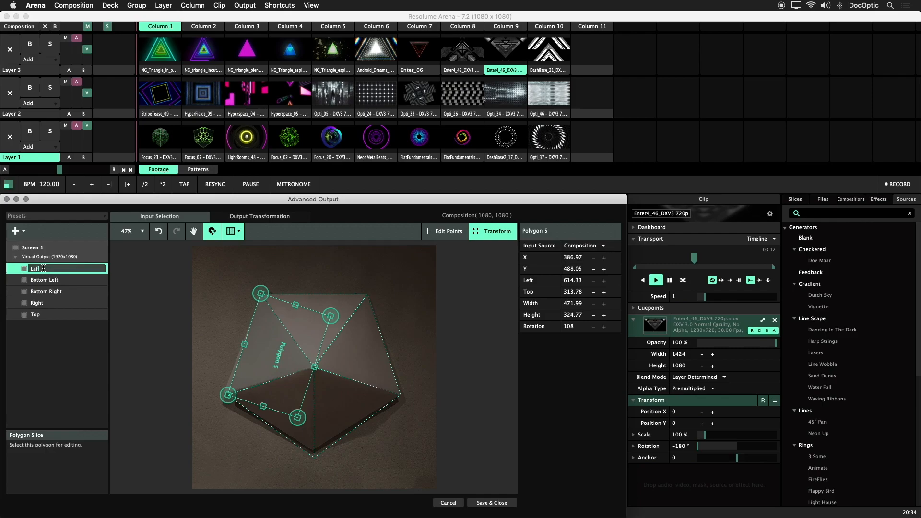
pyautogui.press('Return')
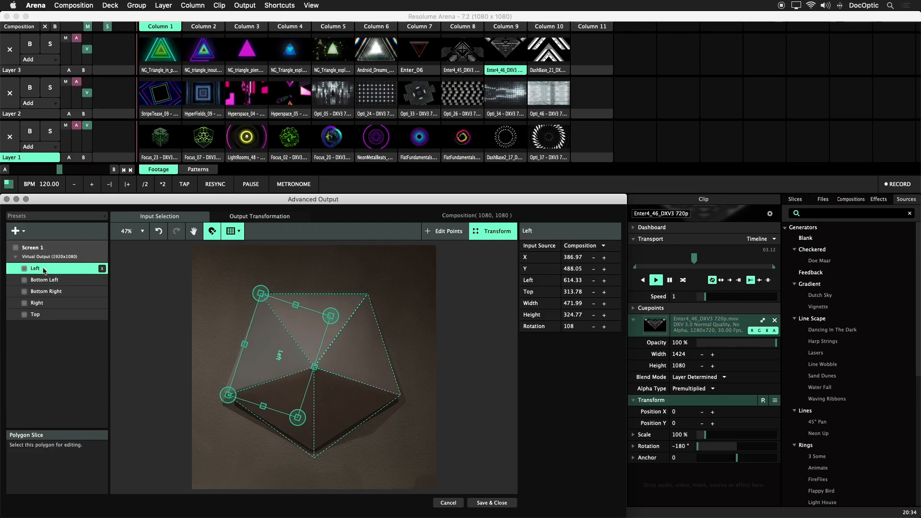
pyautogui.click(347, 281)
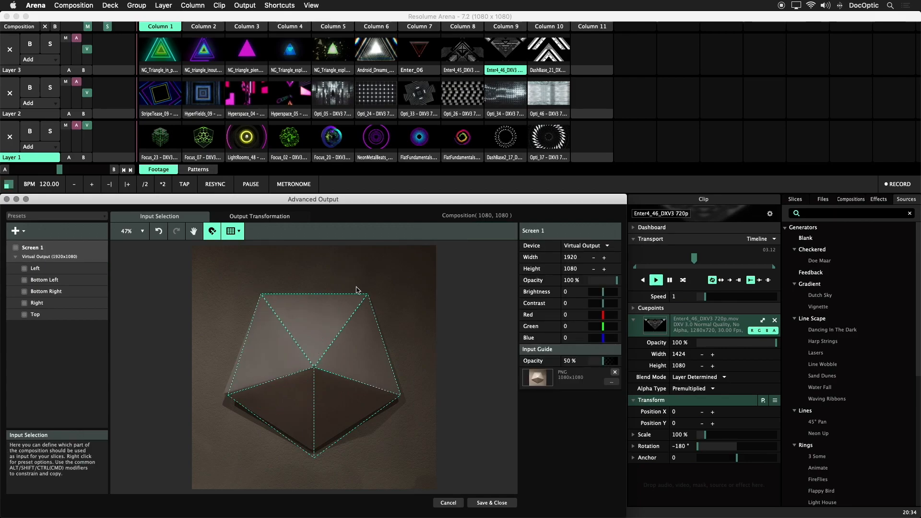
# - Edit the slice points and snap the Right slice's inner vertex to the pentagon's centre at about X 540, Y 540
pyautogui.click(288, 315)
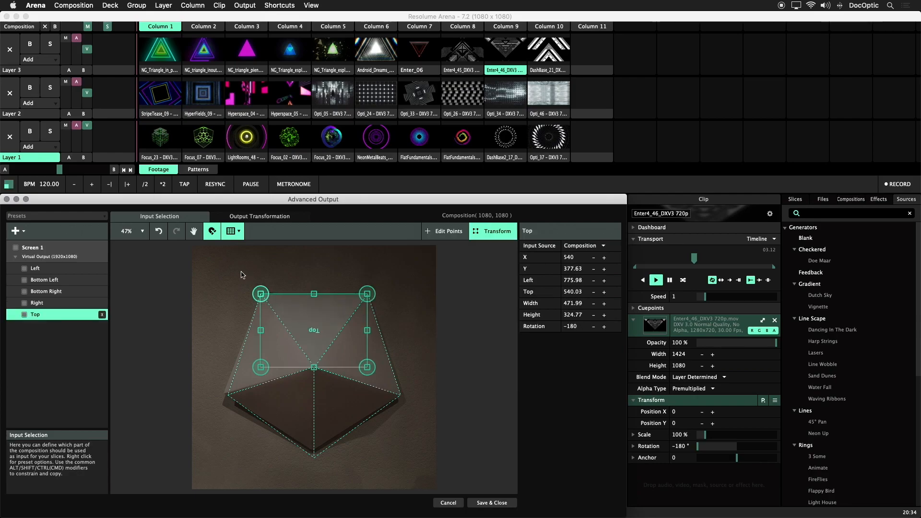
pyautogui.click(211, 234)
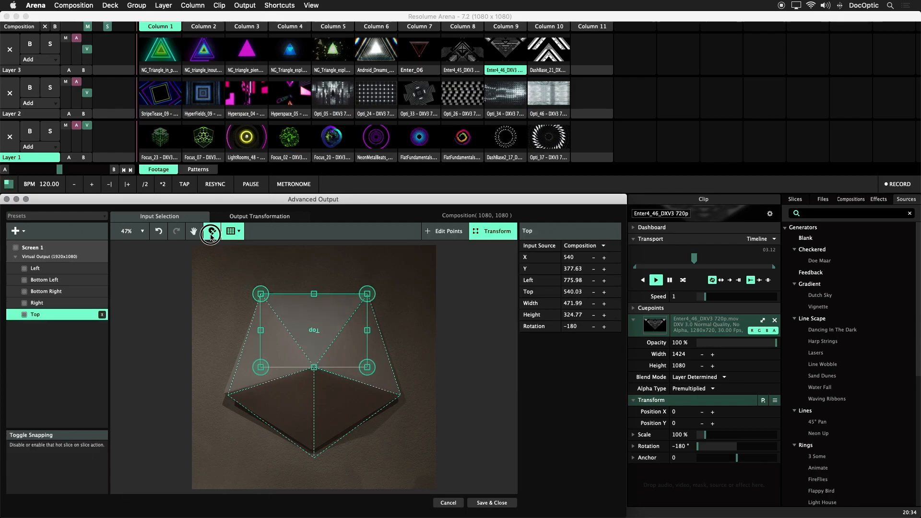
pyautogui.click(448, 233)
pyautogui.scroll(5, 320, 354)
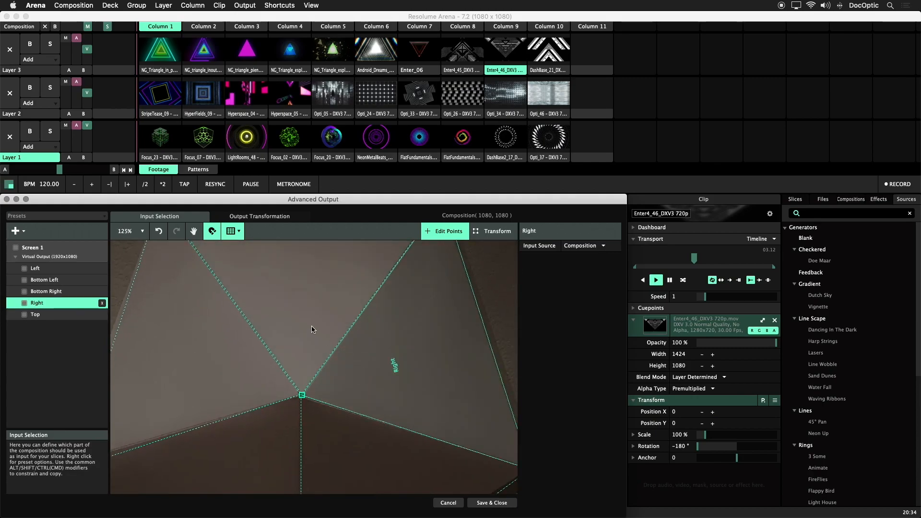
pyautogui.scroll(3, 303, 395)
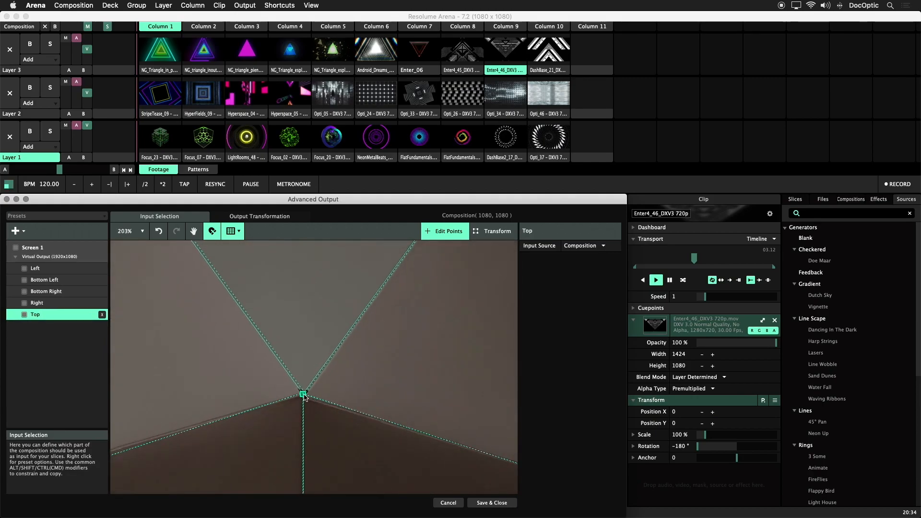
pyautogui.scroll(1, 329, 400)
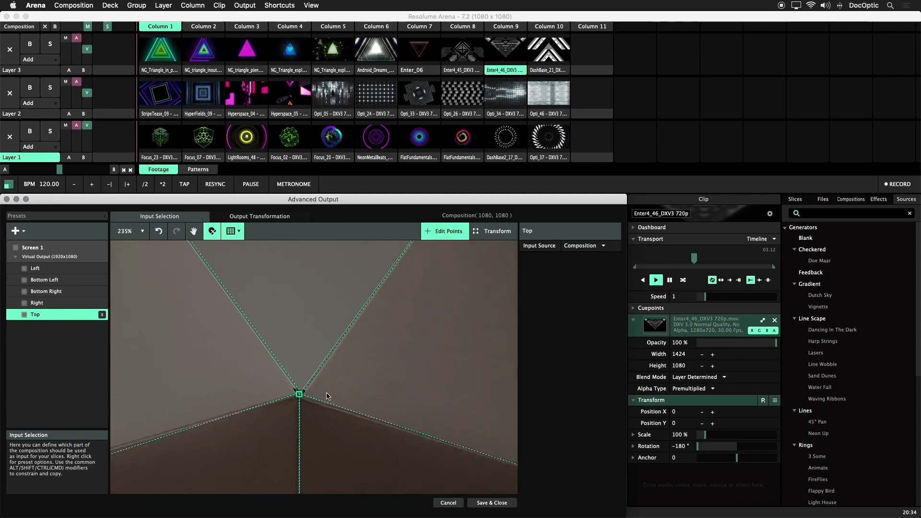
pyautogui.click(301, 395)
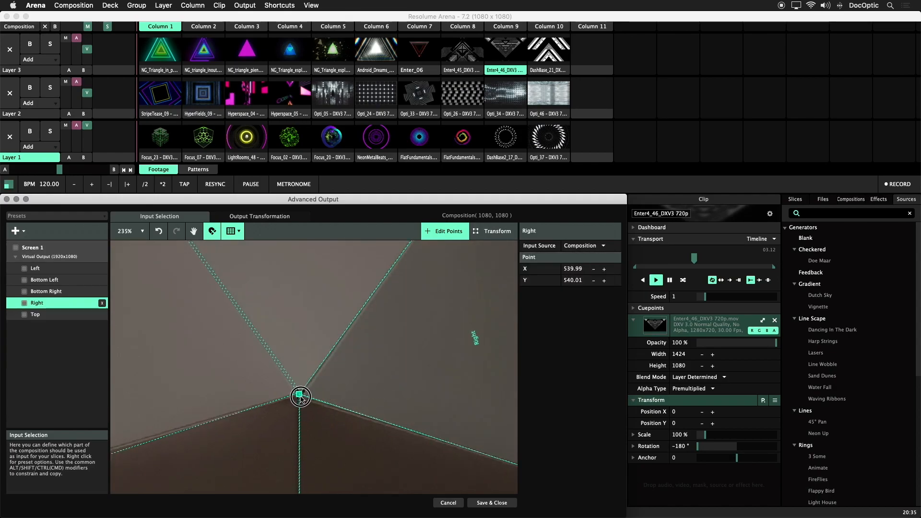
pyautogui.click(310, 387)
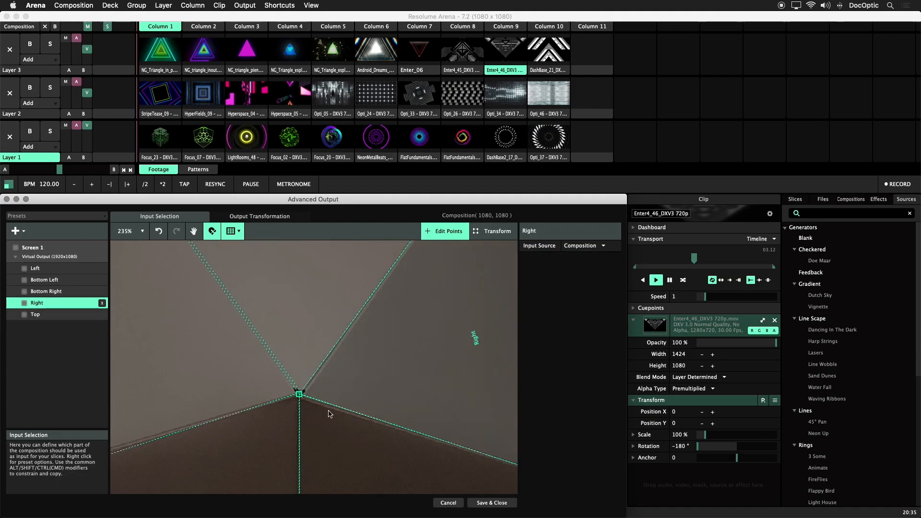
# - Snap the Right slice's upper corner to the Top slice's corner at about X 776, Y 215
pyautogui.moveTo(436, 284); pyautogui.dragTo(336, 433)
pyautogui.moveTo(441, 290); pyautogui.dragTo(349, 374)
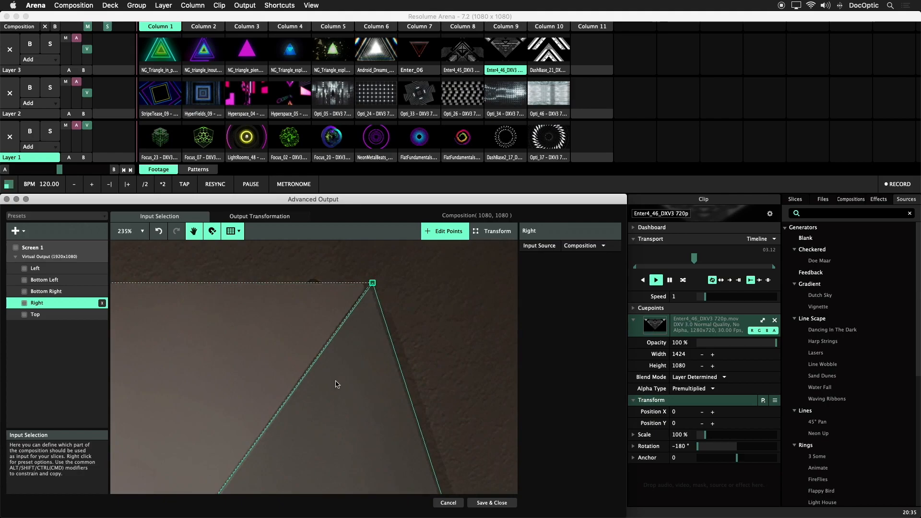
pyautogui.click(372, 283)
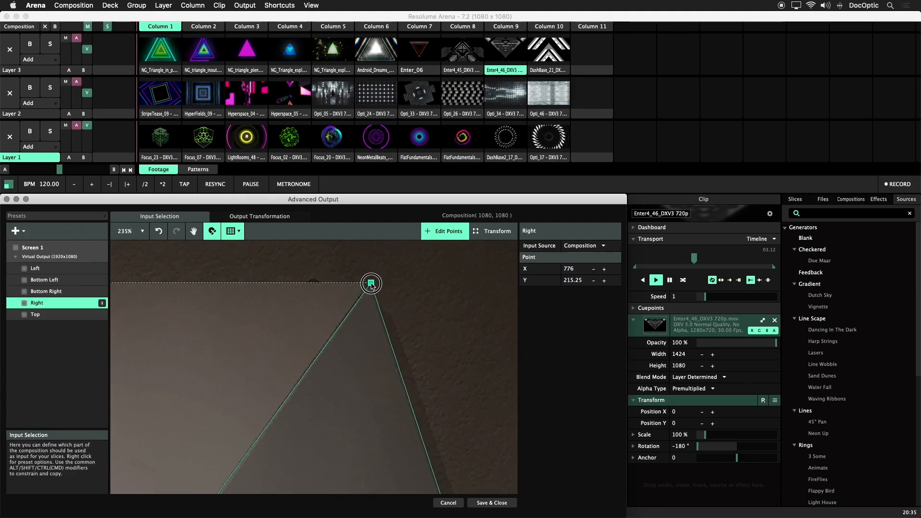
# - Snap the Bottom Right slice's inner vertex to the pentagon's centre at about X 540, Y 539
pyautogui.scroll(-5, 323, 390)
pyautogui.press('space')
pyautogui.moveTo(299, 415); pyautogui.dragTo(301, 293)
pyautogui.scroll(5, 278, 353)
pyautogui.click(277, 350)
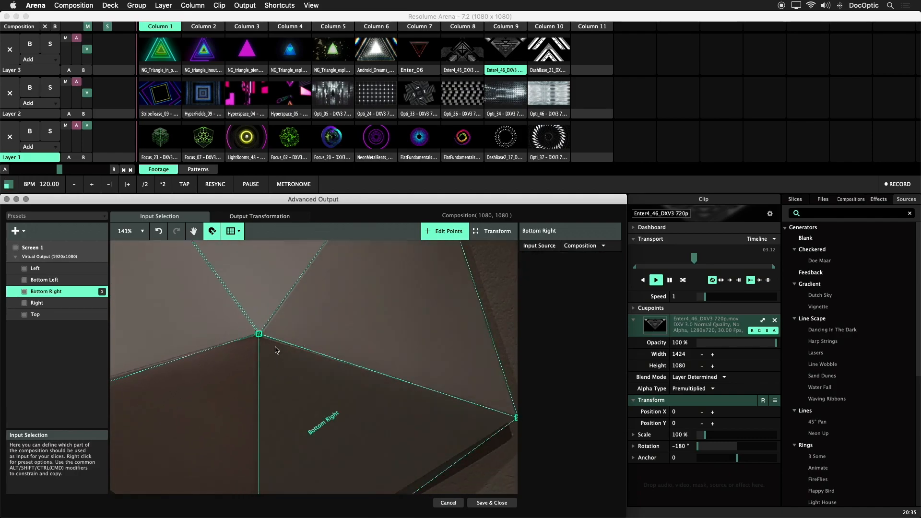
pyautogui.scroll(1, 260, 333)
pyautogui.click(242, 319)
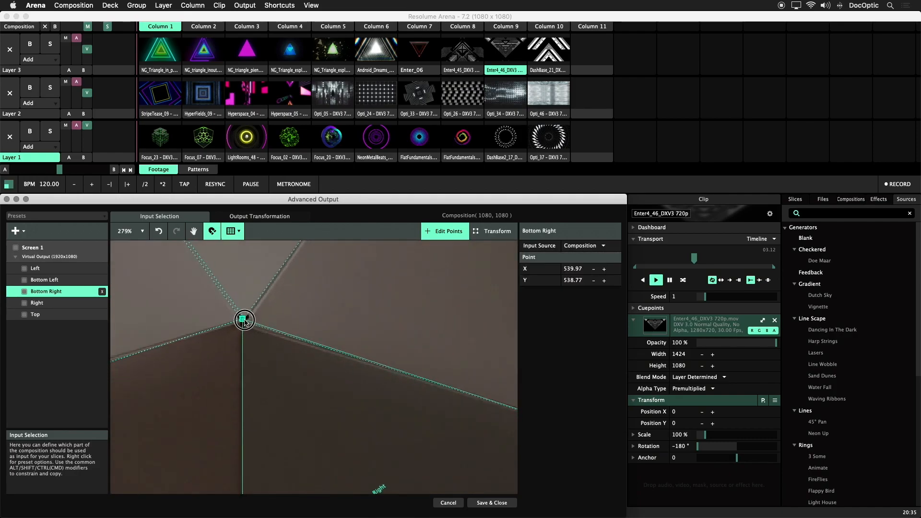
pyautogui.click(248, 289)
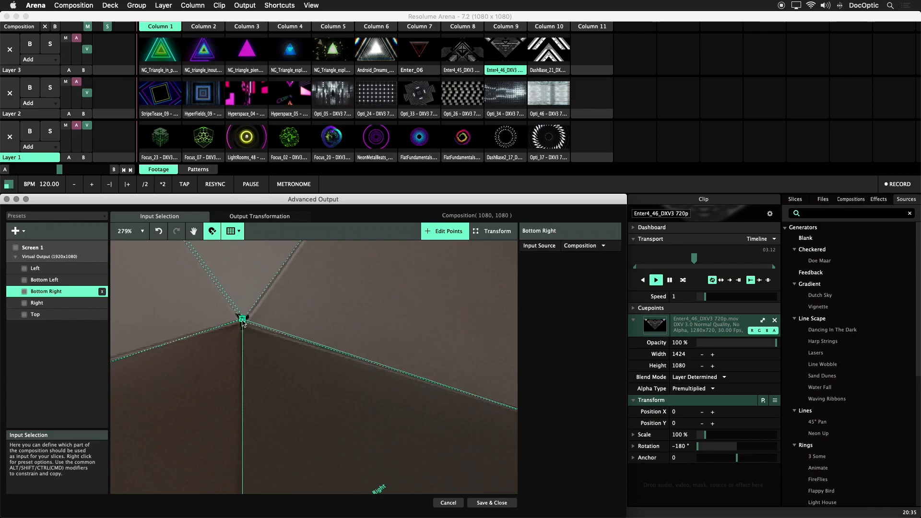
pyautogui.moveTo(243, 323); pyautogui.dragTo(244, 324)
# - Snap the Bottom Right slice's outer corner to the Right slice's corner at about X 923, Y 664
pyautogui.moveTo(422, 424); pyautogui.dragTo(38, 349)
pyautogui.click(368, 413)
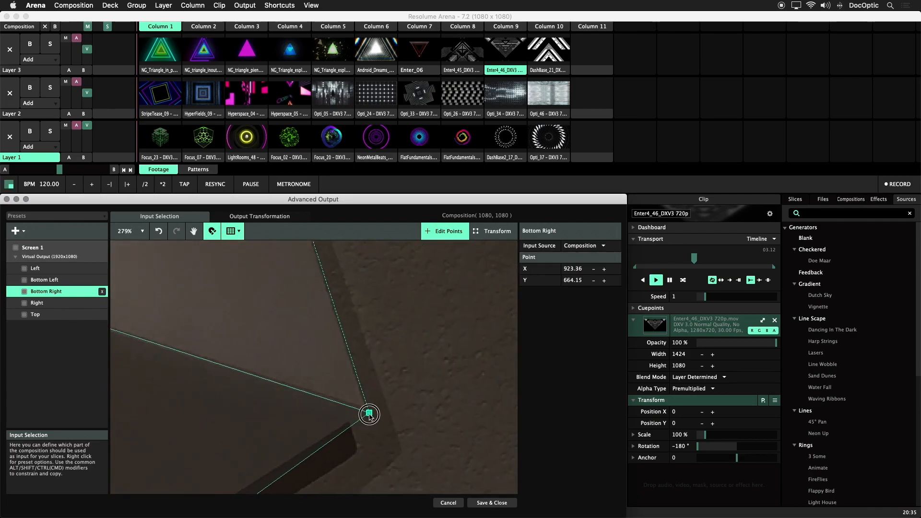
pyautogui.click(218, 402)
# - Snap the remaining slice vertices together at the pentagon's centre
pyautogui.scroll(-4, 266, 391)
pyautogui.moveTo(157, 386); pyautogui.dragTo(453, 372)
pyautogui.scroll(3, 349, 387)
pyautogui.click(283, 268)
pyautogui.moveTo(312, 292); pyautogui.dragTo(313, 331)
pyautogui.click(283, 305)
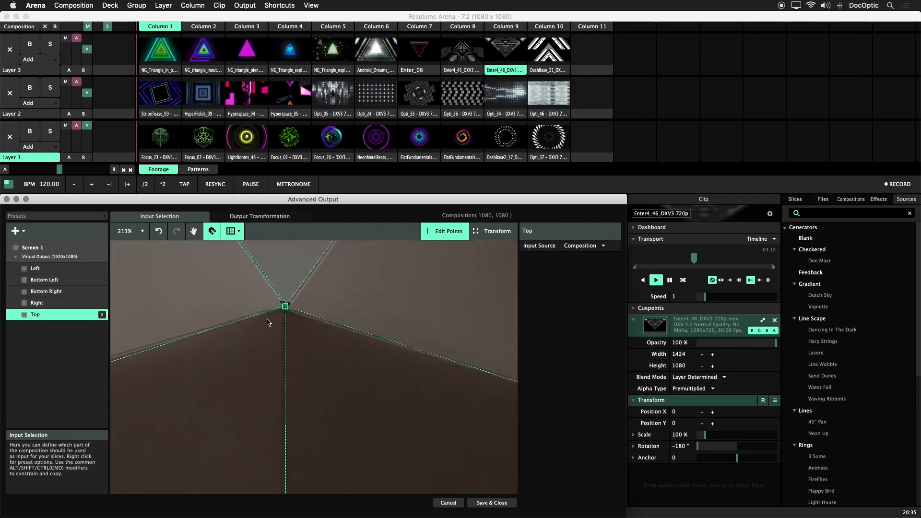
pyautogui.click(283, 307)
# - Snap the Bottom Left slice's lower tip at about X 540, Y 941 and align the corner it shares with the Left slice
pyautogui.moveTo(208, 385); pyautogui.dragTo(336, 200)
pyautogui.moveTo(386, 385); pyautogui.dragTo(285, 273)
pyautogui.scroll(-4, 240, 336)
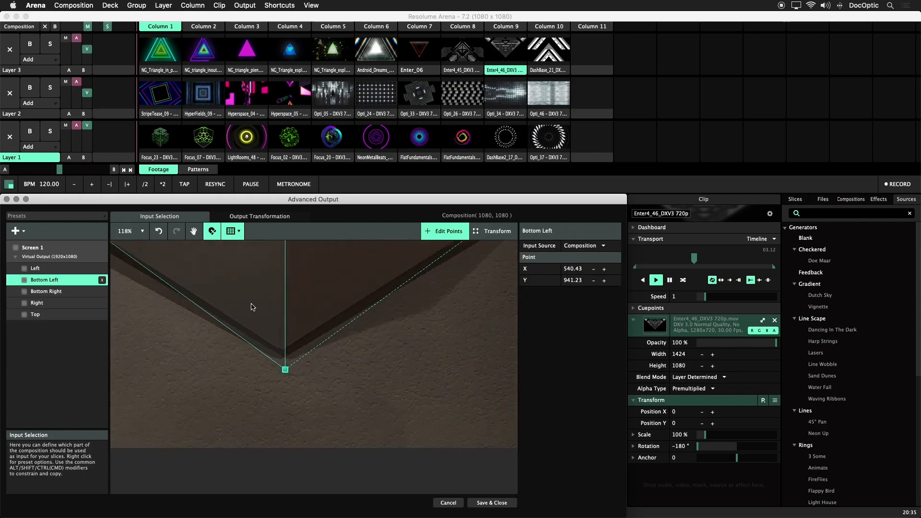
pyautogui.click(153, 367)
pyautogui.moveTo(152, 367); pyautogui.dragTo(224, 321)
pyautogui.click(181, 376)
# - Snap the Left slice's upper corner to the Top slice's corner at about X 304, Y 215, and fit the view
pyautogui.moveTo(321, 278); pyautogui.dragTo(276, 432)
pyautogui.scroll(3, 222, 351)
pyautogui.moveTo(226, 334); pyautogui.dragTo(229, 348)
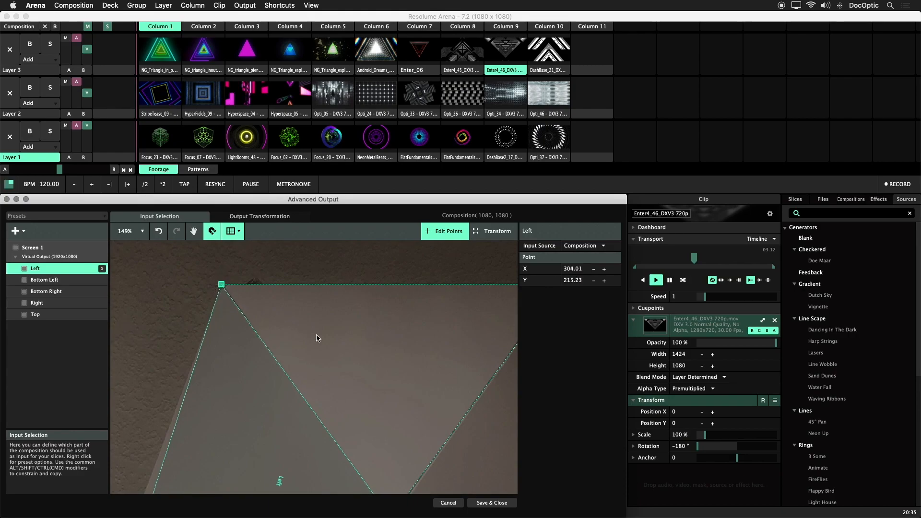
pyautogui.click(129, 231)
pyautogui.click(144, 250)
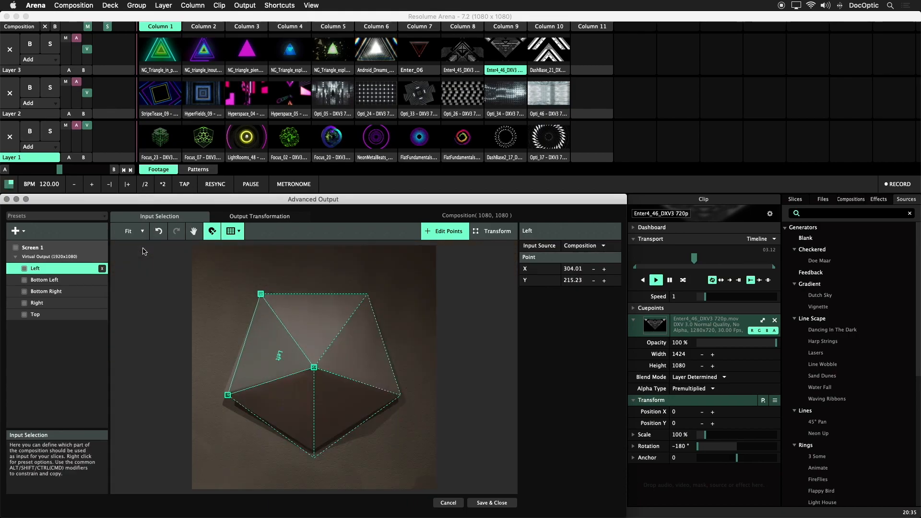
pyautogui.click(419, 368)
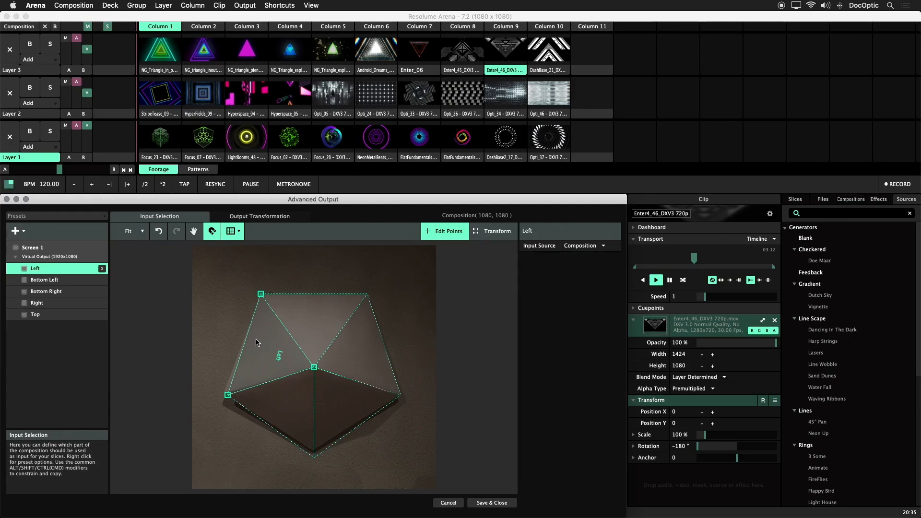
# - Select all five slices in transform mode, scale them together to about 1003.54 by 953.23, and move them to X 540, Y 588.53
pyautogui.click(493, 230)
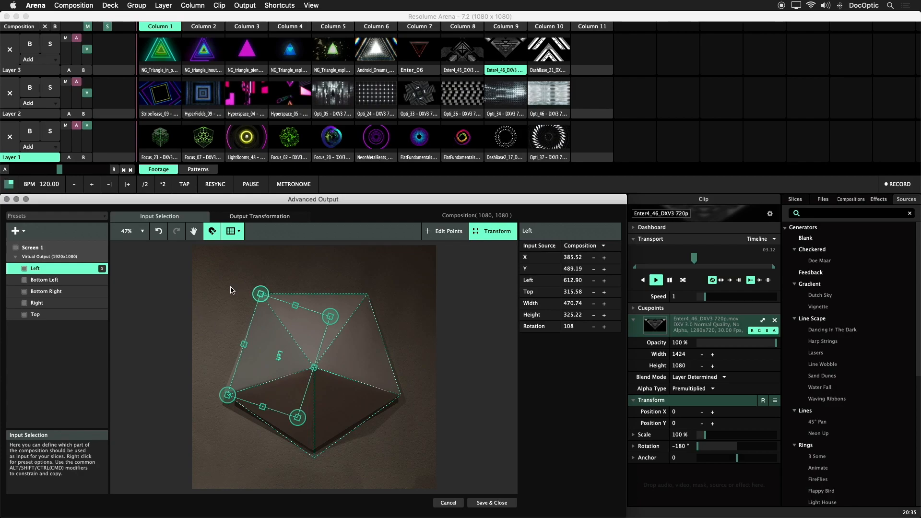
pyautogui.moveTo(175, 276); pyautogui.dragTo(387, 424)
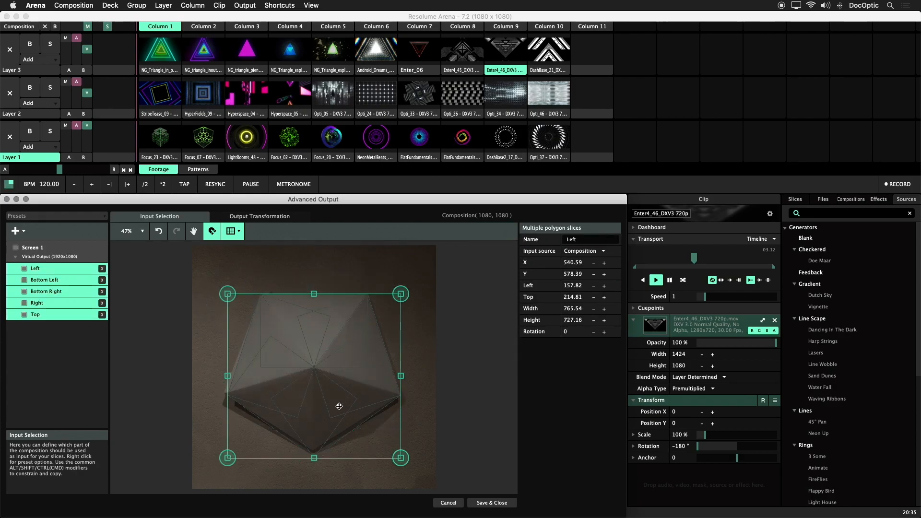
pyautogui.moveTo(400, 458); pyautogui.dragTo(412, 473)
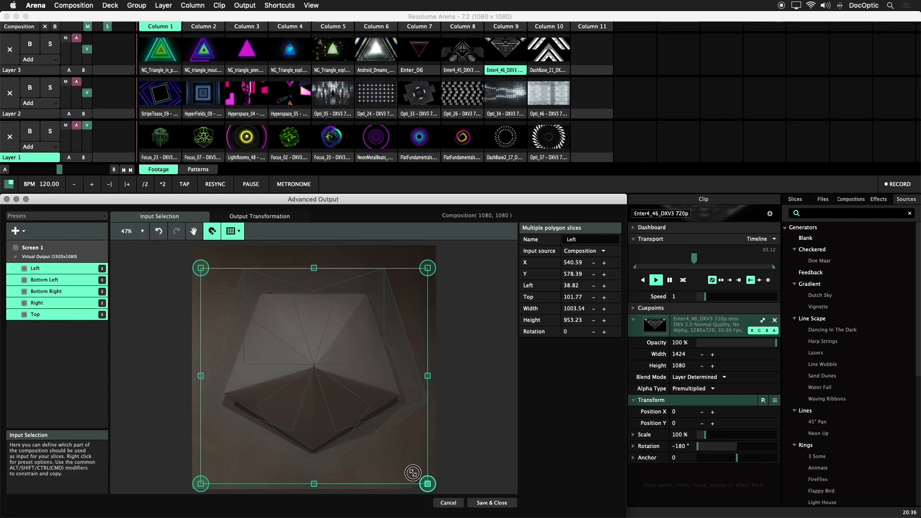
pyautogui.moveTo(319, 368); pyautogui.dragTo(336, 363)
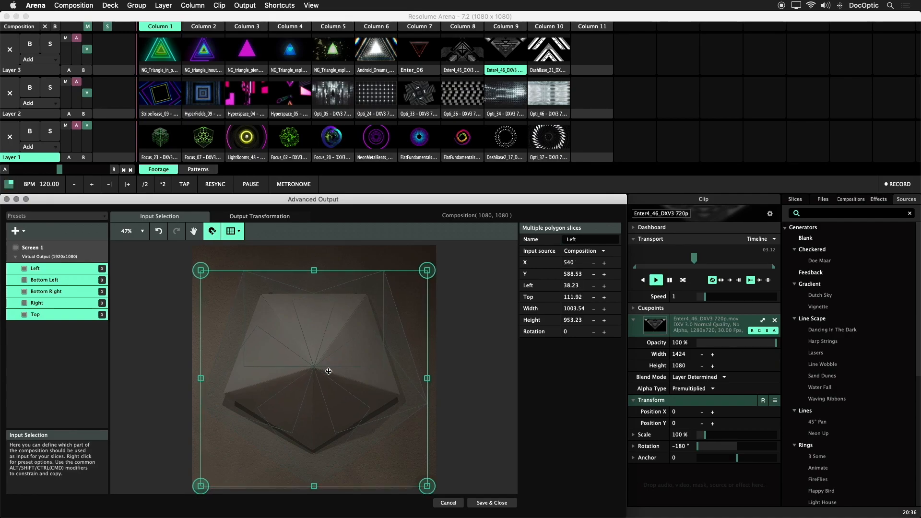
pyautogui.scroll(6, 331, 368)
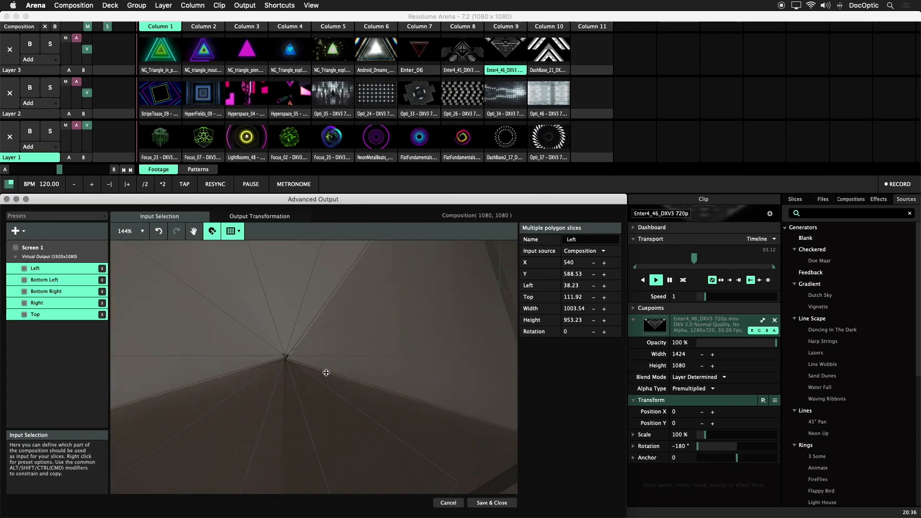
pyautogui.scroll(-7, 313, 364)
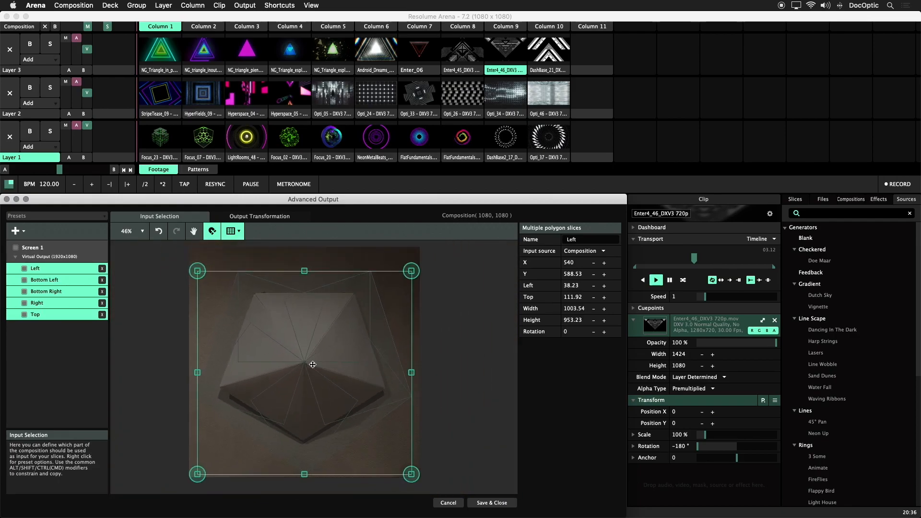
# - Play the FlatFundamentals_05 clip on Layer 1 and set Screen 1's input guide opacity to 27%
pyautogui.click(426, 138)
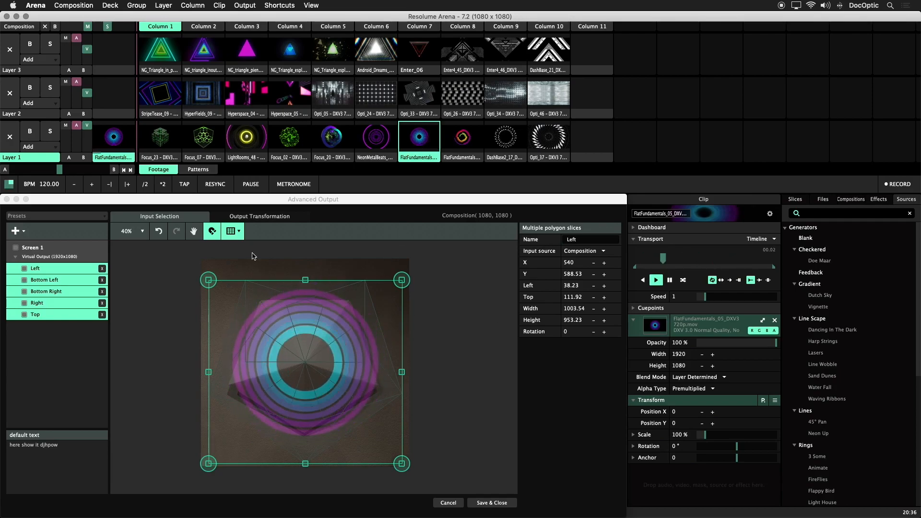
pyautogui.click(323, 269)
pyautogui.click(597, 362)
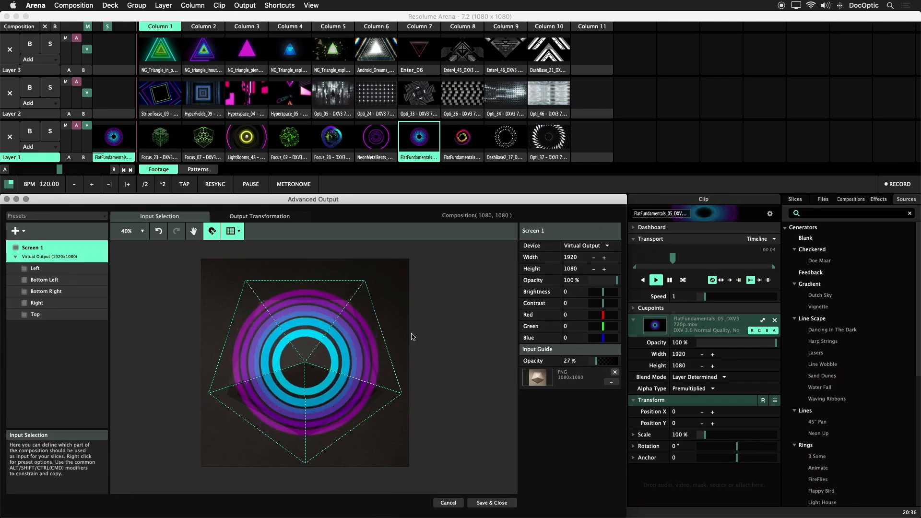
# - Clear the playing clip from Layer 1 and set Screen 1's output device to Display 2 (1920x1080)
pyautogui.click(11, 138)
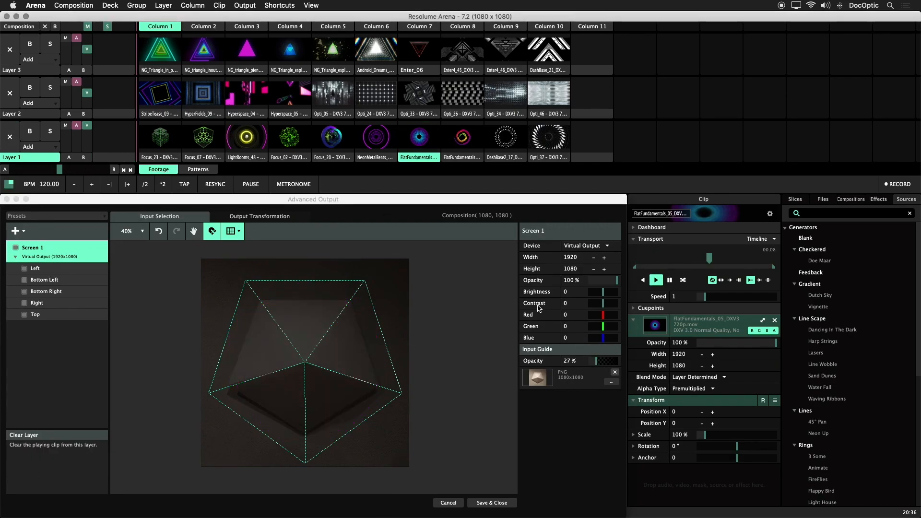
pyautogui.click(585, 246)
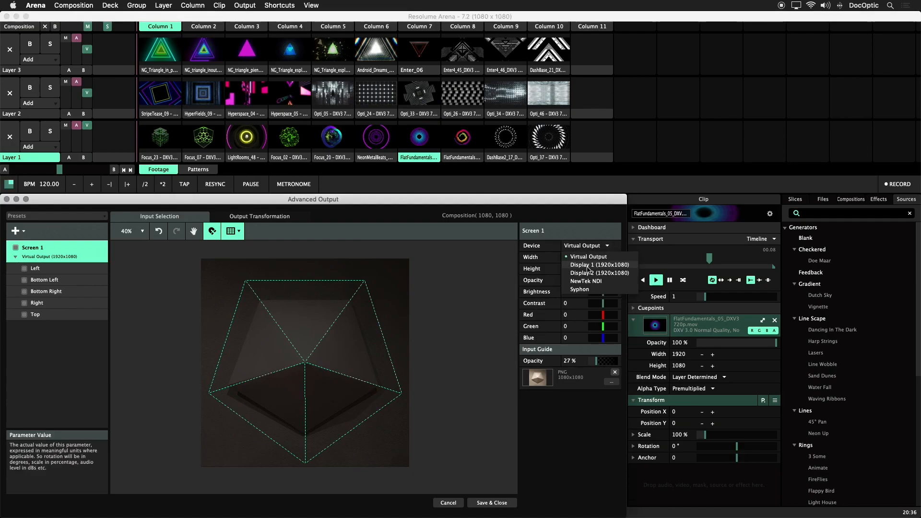
pyautogui.click(590, 273)
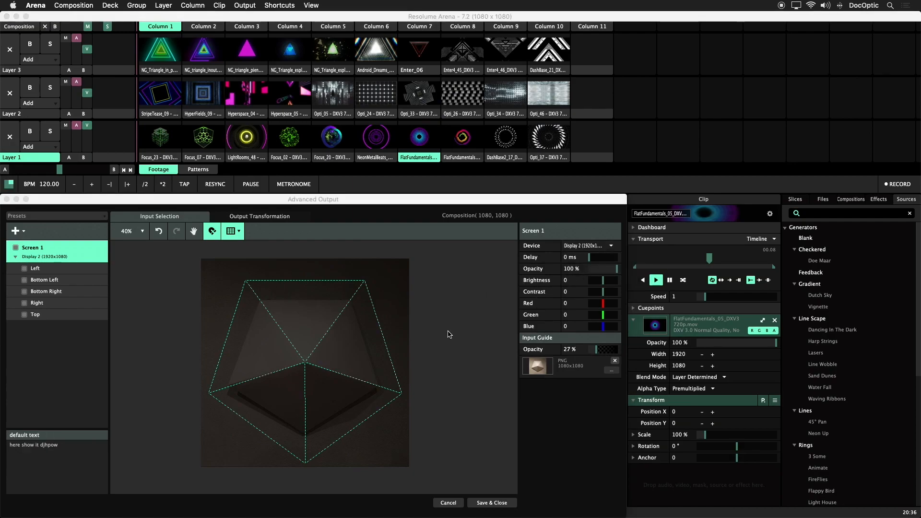
# - Remove the input guide image from Screen 1 and open the Output Transformation view
pyautogui.click(615, 360)
pyautogui.click(264, 219)
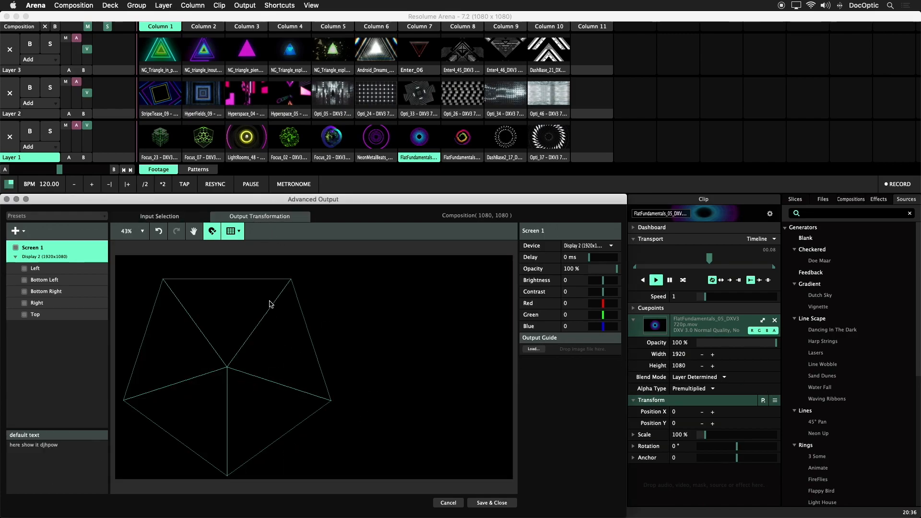
# - Show the slice grid in the output and move all five slices together to X 1221, Y 603.39
pyautogui.click(239, 232)
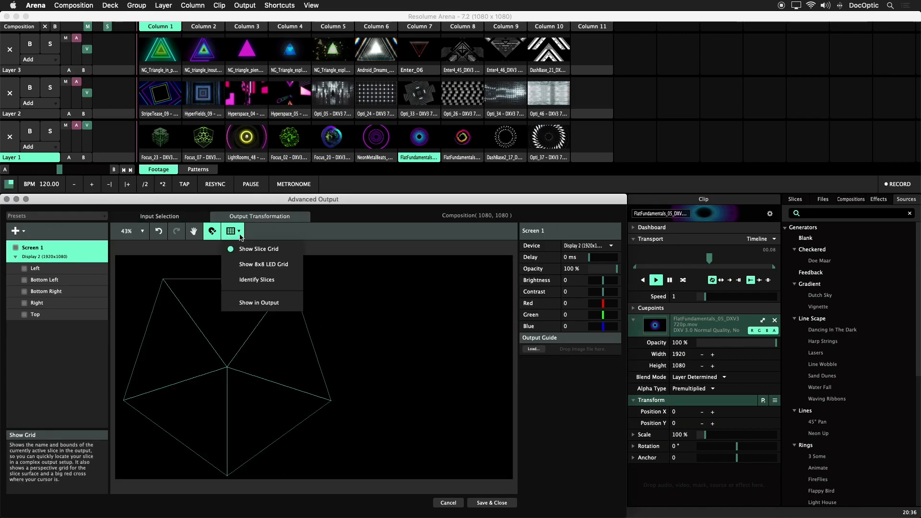
pyautogui.click(262, 302)
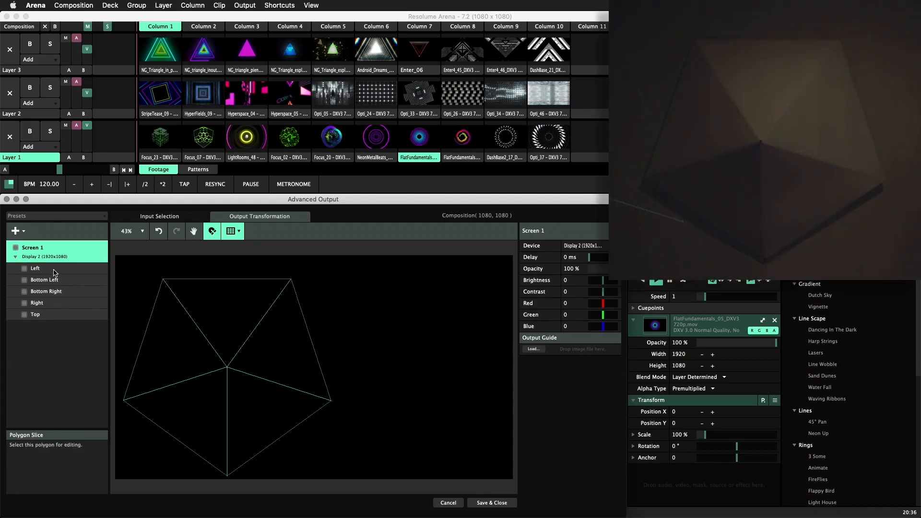
pyautogui.moveTo(127, 256); pyautogui.dragTo(333, 488)
pyautogui.moveTo(203, 345); pyautogui.dragTo(336, 346)
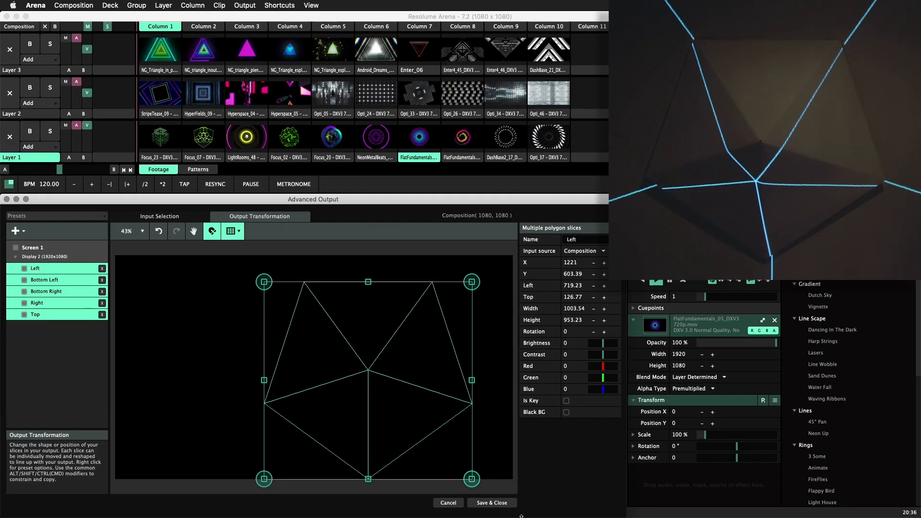
# - Scale all five slices down together to about 553.54 by 525.79, placed at X 1200.20, Y 565.98
pyautogui.moveTo(473, 480); pyautogui.dragTo(441, 470)
pyautogui.moveTo(389, 395)
pyautogui.mouseDown()
pyautogui.moveTo(383, 384)
pyautogui.moveTo(387, 393)
pyautogui.mouseUp()
pyautogui.press('super+z')
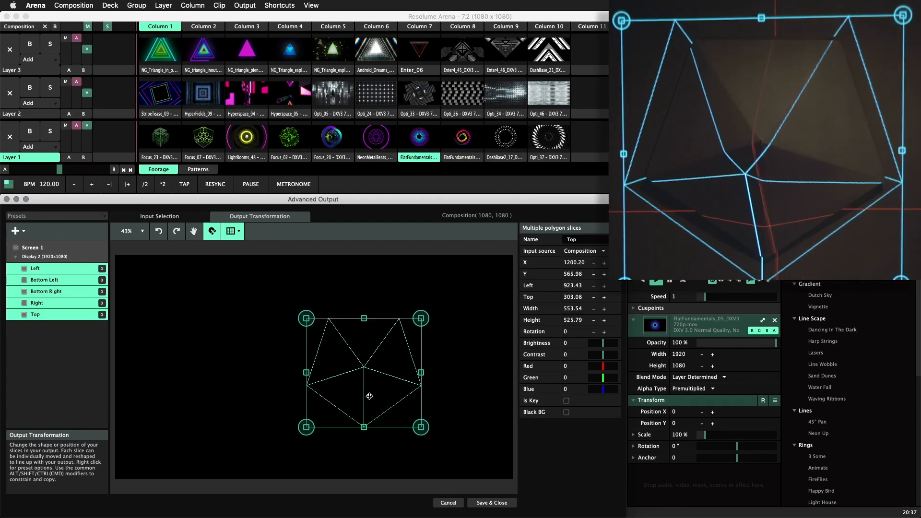
# - Edit the Top slice's points to bring its two upper corners onto the structure, with the upper left one at about X 1064, Y 338
pyautogui.click(353, 324)
pyautogui.click(356, 327)
pyautogui.click(451, 231)
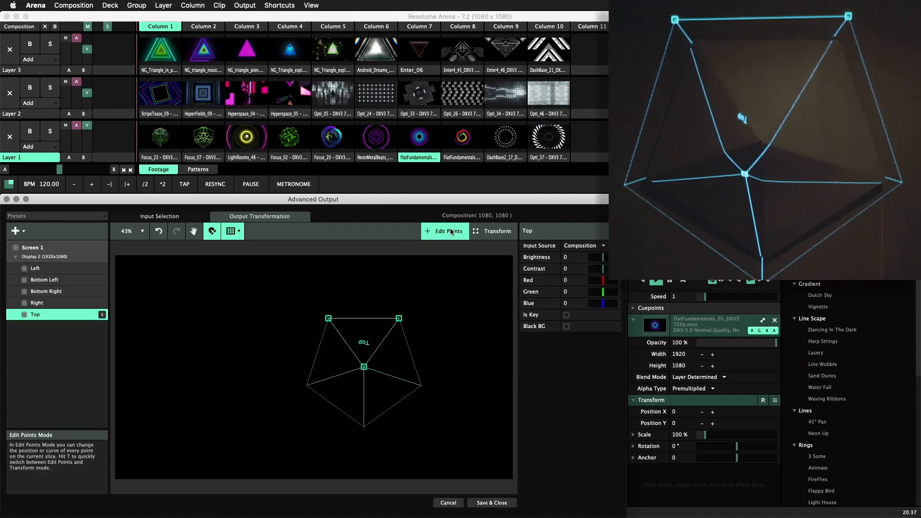
pyautogui.moveTo(399, 320)
pyautogui.mouseDown()
pyautogui.moveTo(393, 326)
pyautogui.moveTo(407, 327)
pyautogui.mouseUp()
pyautogui.click(398, 332)
pyautogui.click(371, 336)
pyautogui.moveTo(328, 318); pyautogui.dragTo(334, 327)
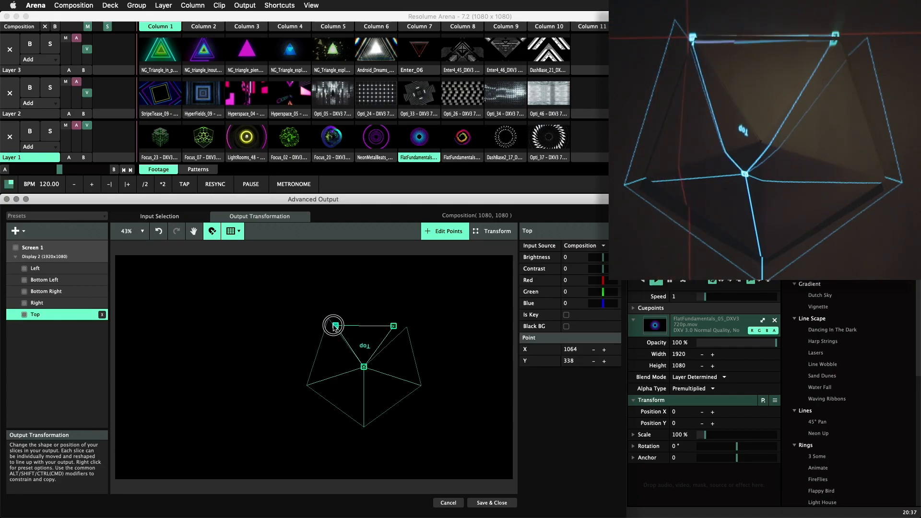
# - Move the shared centre corner of the five slices onto the structure's apex at about X 1244, Y 445
pyautogui.moveTo(364, 367); pyautogui.dragTo(374, 351)
pyautogui.click(394, 370)
pyautogui.click(378, 385)
pyautogui.click(354, 385)
pyautogui.click(351, 357)
pyautogui.moveTo(364, 367); pyautogui.dragTo(374, 349)
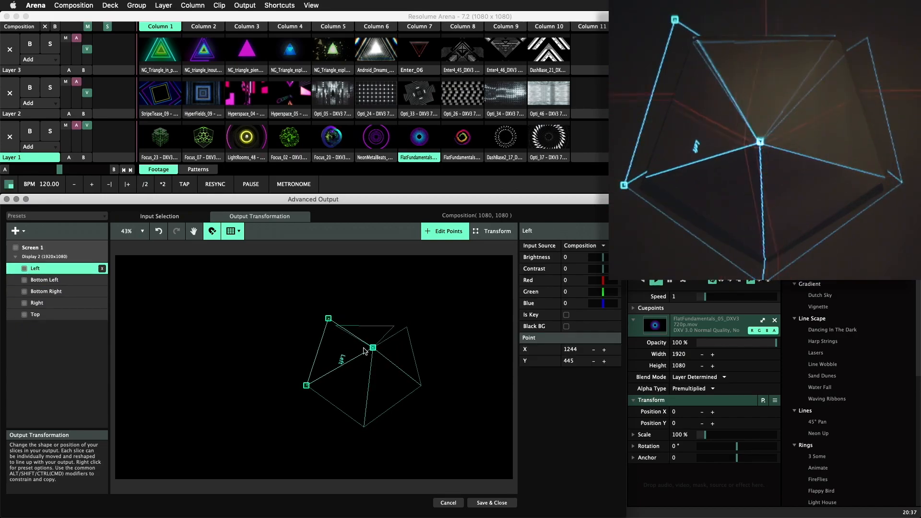
# - Move the Top slice's upper right corner to about X 1354, Y 342
pyautogui.click(385, 331)
pyautogui.click(394, 329)
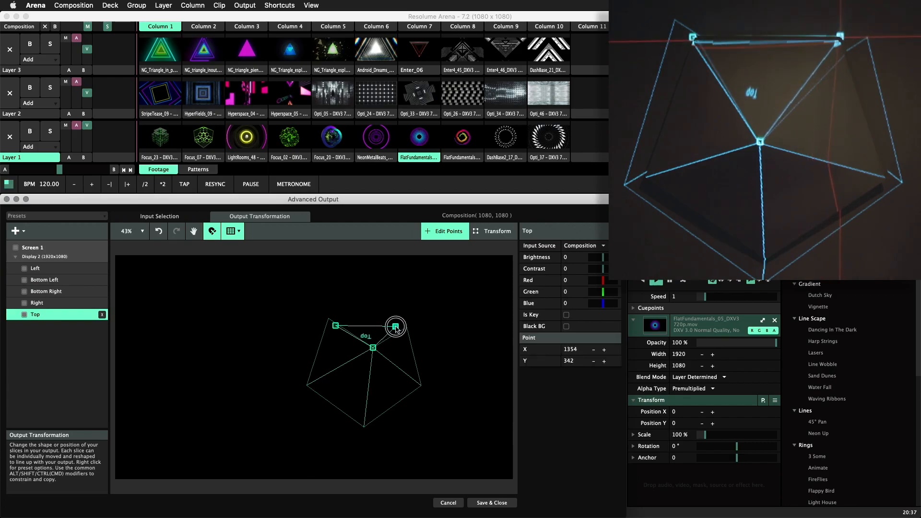
pyautogui.click(396, 329)
# - Move the pentagon's outer right, bottom and outer left corners inward onto the matching corners of the physical structure
pyautogui.moveTo(422, 386); pyautogui.dragTo(418, 381)
pyautogui.click(404, 390)
pyautogui.moveTo(364, 426); pyautogui.dragTo(363, 415)
pyautogui.click(360, 420)
pyautogui.moveTo(307, 384); pyautogui.dragTo(316, 380)
pyautogui.click(313, 377)
# - Join the Left and Top slices' upper left corners on the structure at about X 1077.32, Y 340.05
pyautogui.click(355, 331)
pyautogui.click(332, 326)
pyautogui.moveTo(329, 319); pyautogui.dragTo(337, 328)
pyautogui.click(390, 329)
pyautogui.click(395, 327)
pyautogui.click(338, 326)
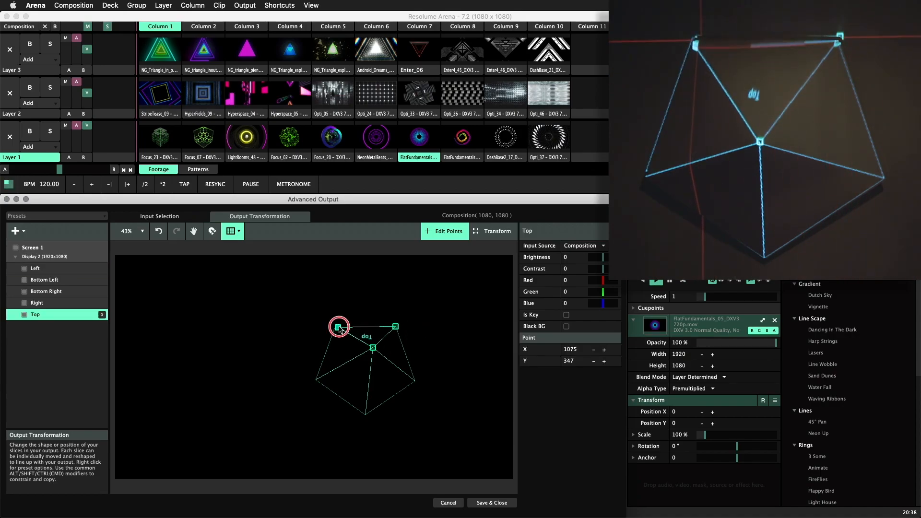
pyautogui.click(339, 326)
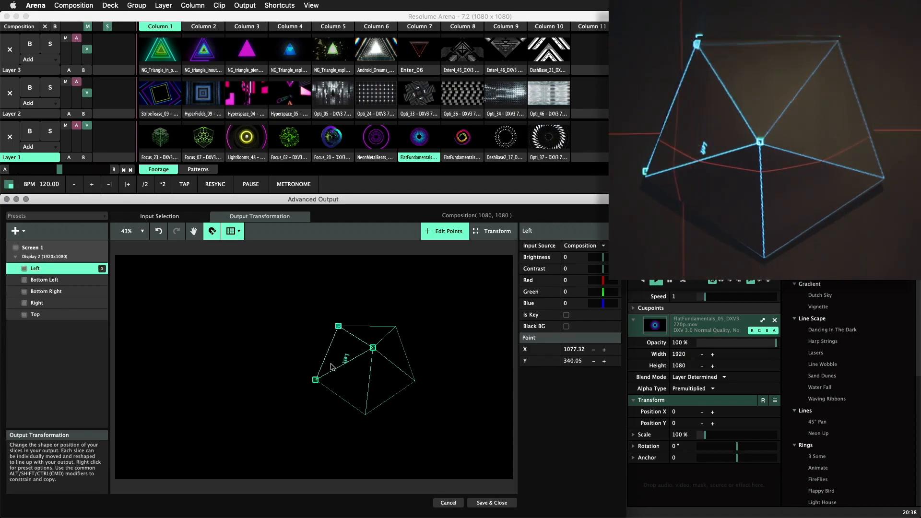
# - Fine-tune the Bottom Left slice's outer corner to about X 979.58, Y 590.74, and stop showing the slice grid in the output
pyautogui.click(315, 379)
pyautogui.click(334, 387)
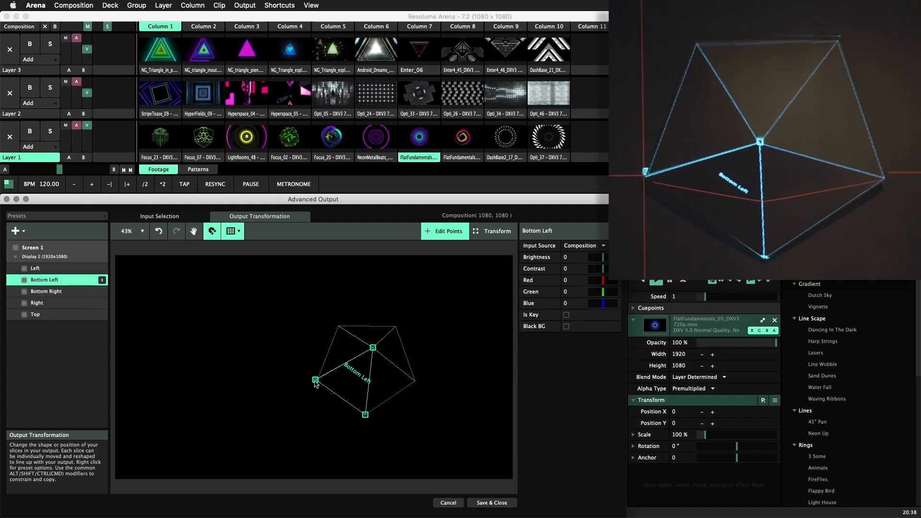
pyautogui.moveTo(315, 379); pyautogui.dragTo(317, 377)
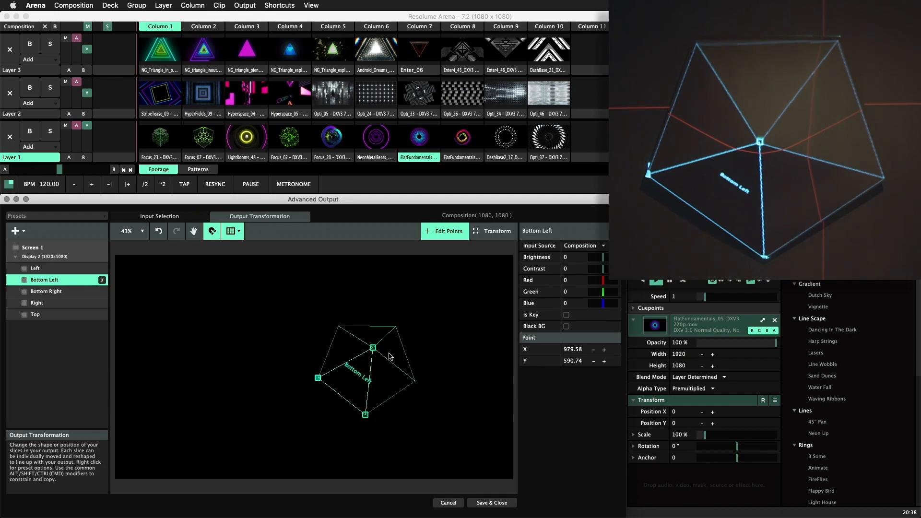
pyautogui.click(239, 231)
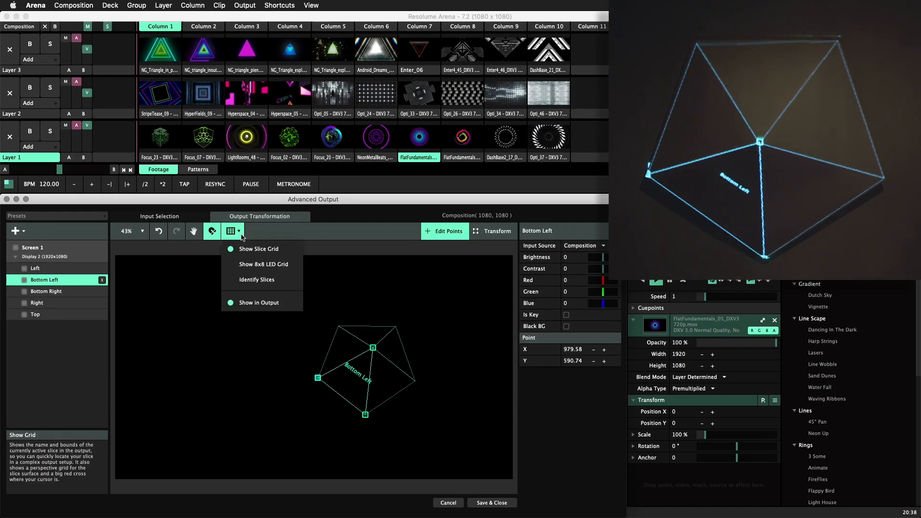
pyautogui.click(256, 308)
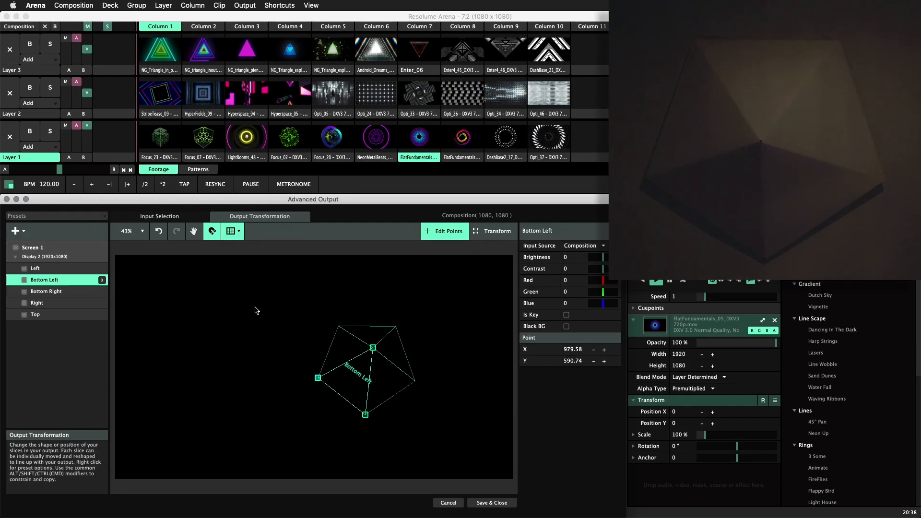
# - Load the Pentagon output preset, and save and close the Advanced Output setup
pyautogui.click(77, 219)
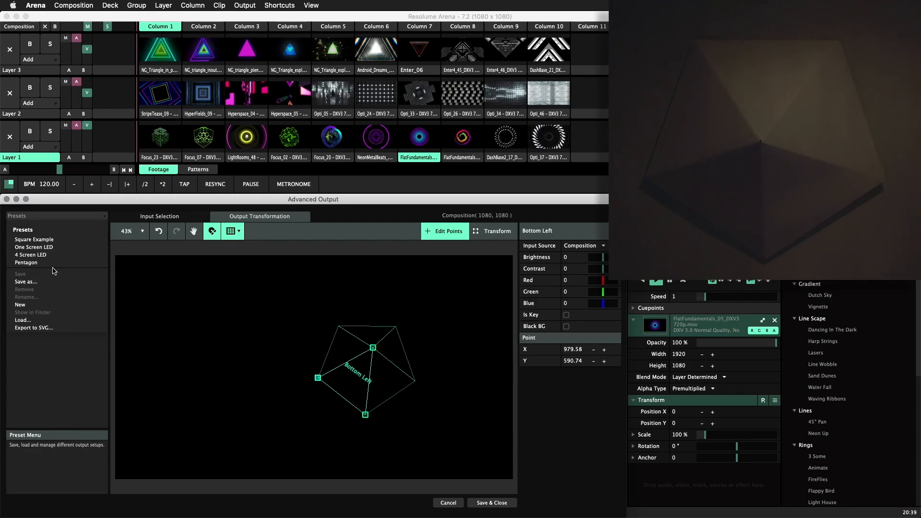
pyautogui.click(29, 263)
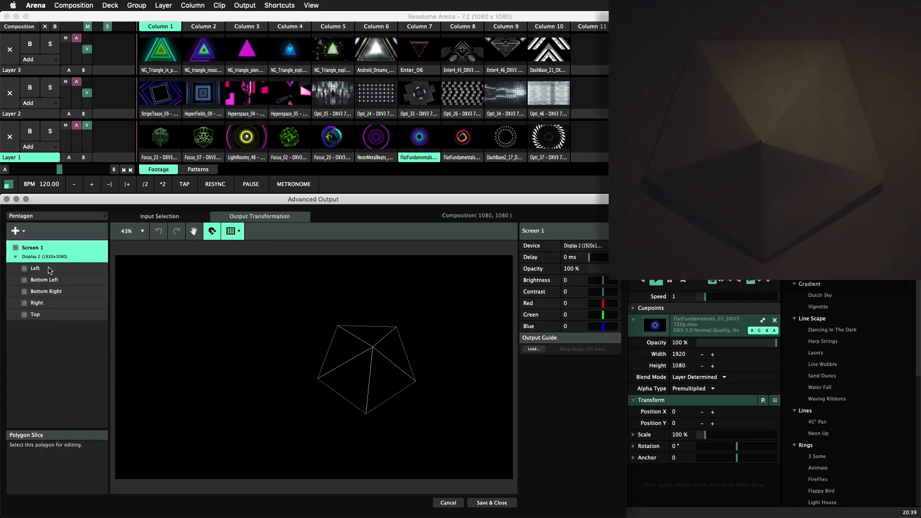
pyautogui.click(489, 503)
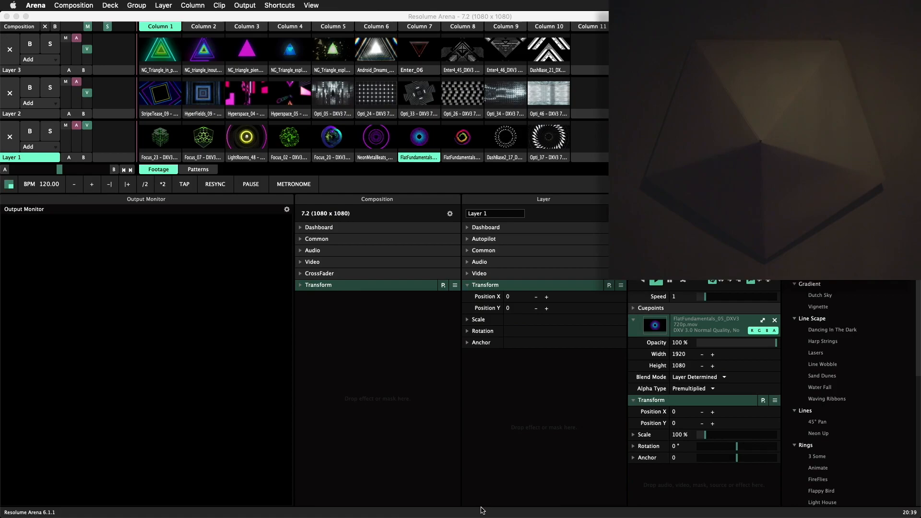
# - Test the projection with the Focus_23, FlatFundamentals_05 and Focus_02 clips on Layer 1, and clear the layer
pyautogui.click(180, 139)
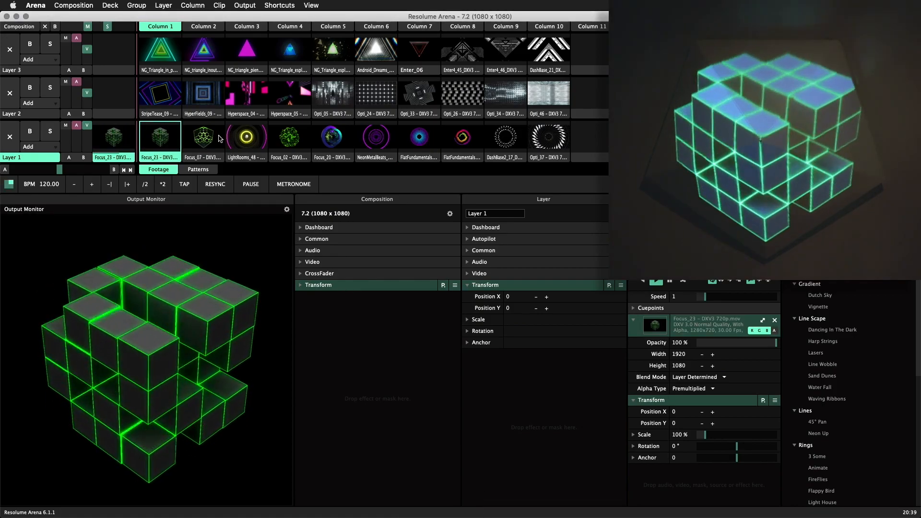
pyautogui.click(427, 141)
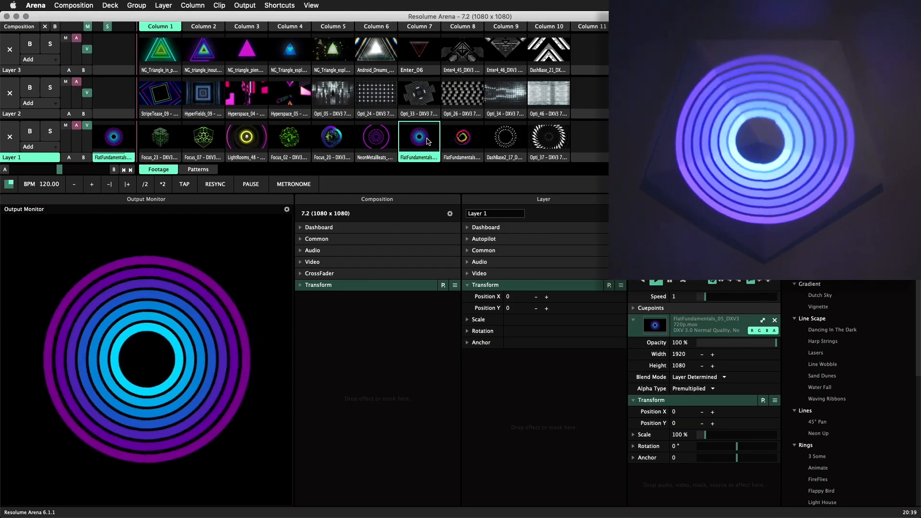
pyautogui.click(298, 140)
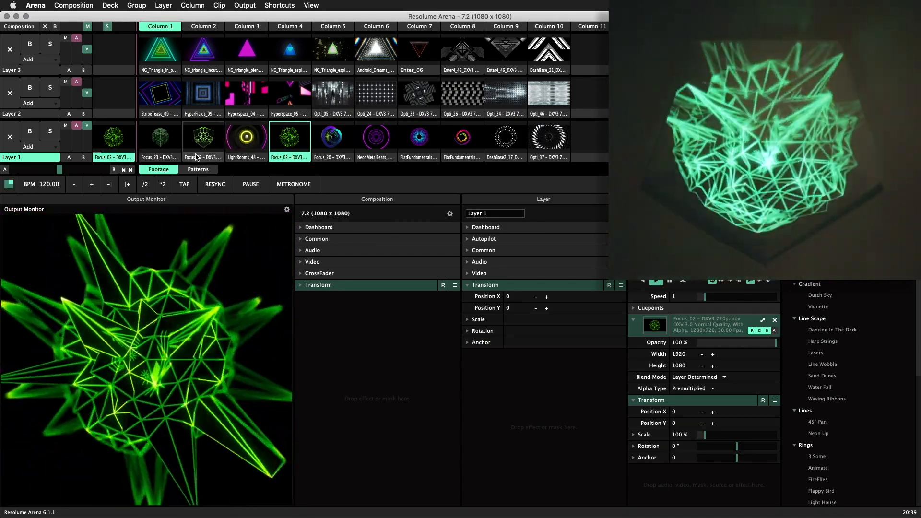
pyautogui.click(9, 136)
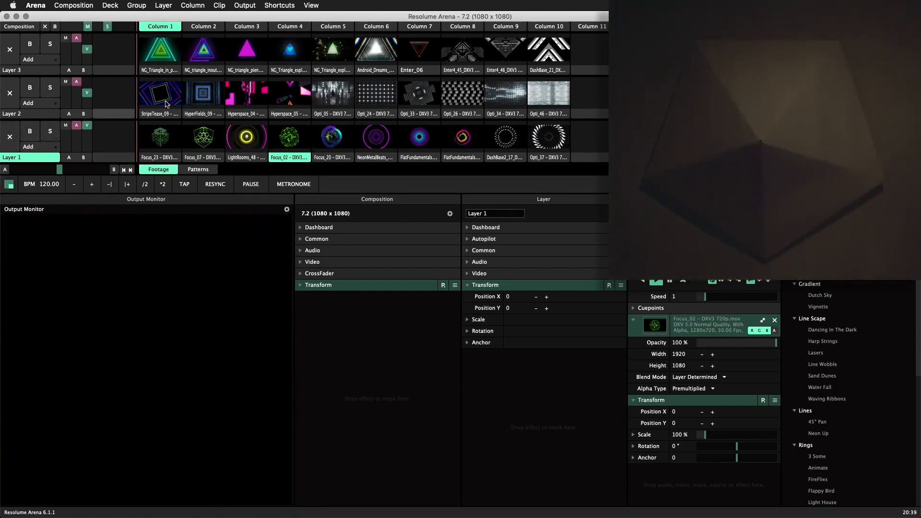
# - Play Opti_24 on Layer 2 and Enter_06 on Layer 3, and display Layer 3's Slice Transform settings
pyautogui.click(372, 94)
pyautogui.click(419, 57)
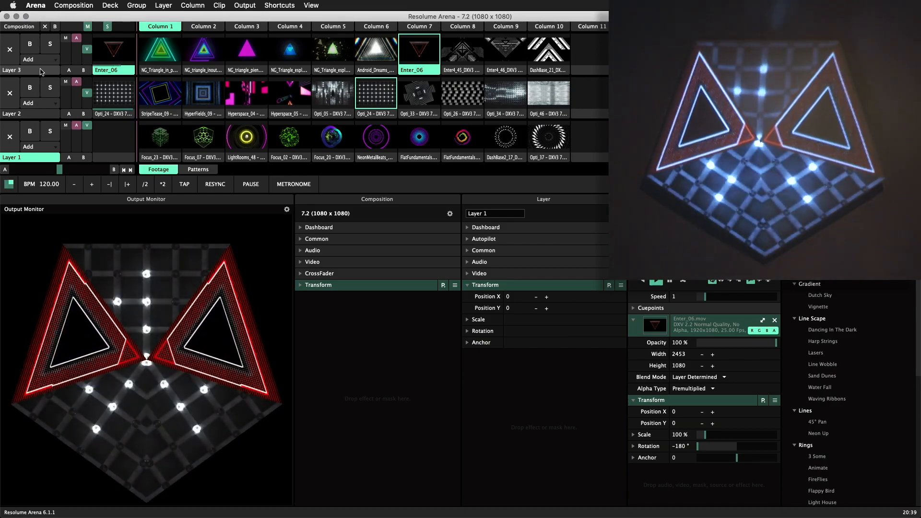
pyautogui.click(41, 71)
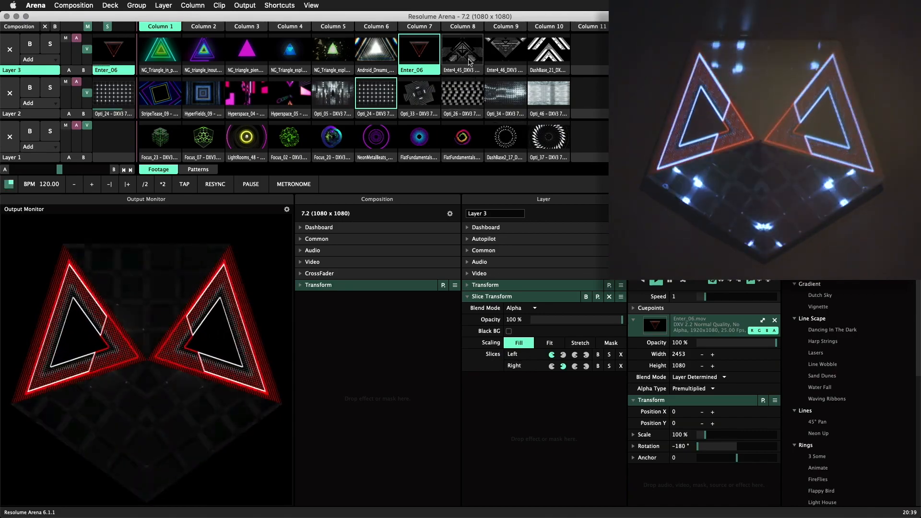
# - Switch Layer 3 to Enter4_45 and on to DashBase_21, and Layer 2 to Opti_26 and on to Opti_34, with Layer 2's settings displayed
pyautogui.click(469, 62)
pyautogui.click(38, 113)
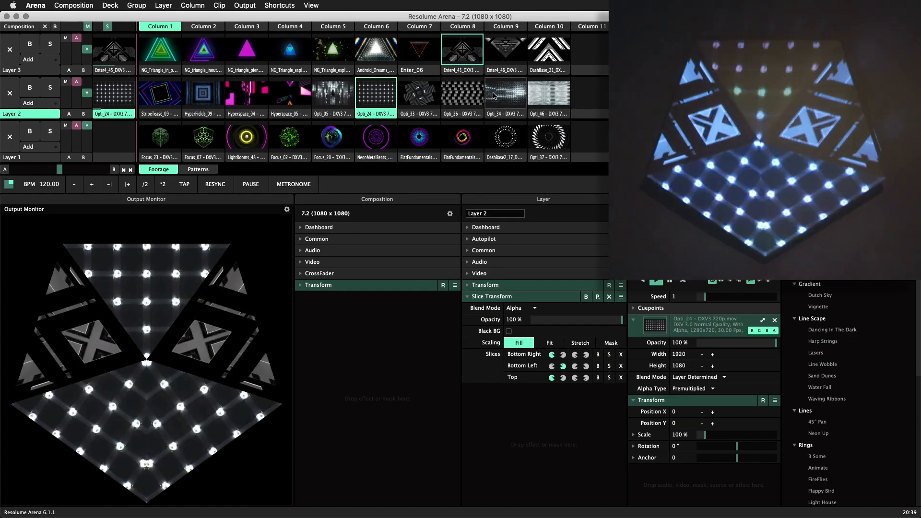
pyautogui.click(470, 95)
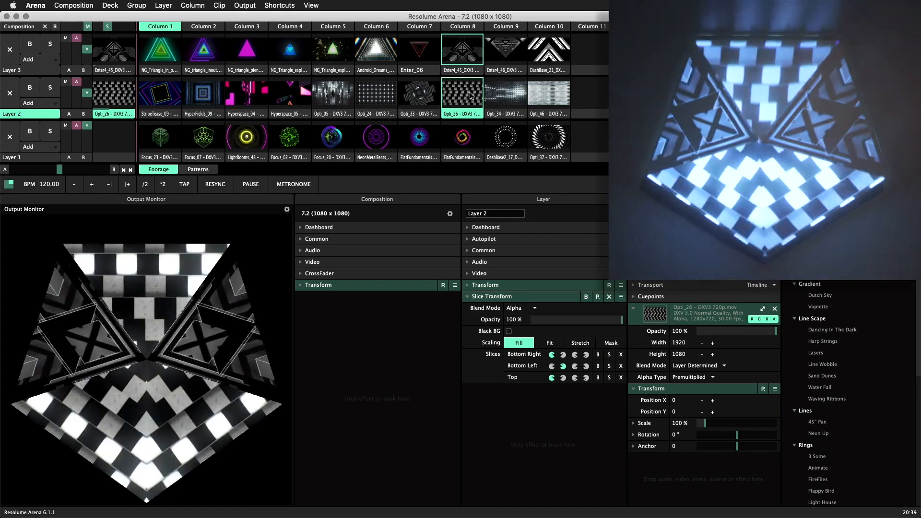
pyautogui.click(550, 54)
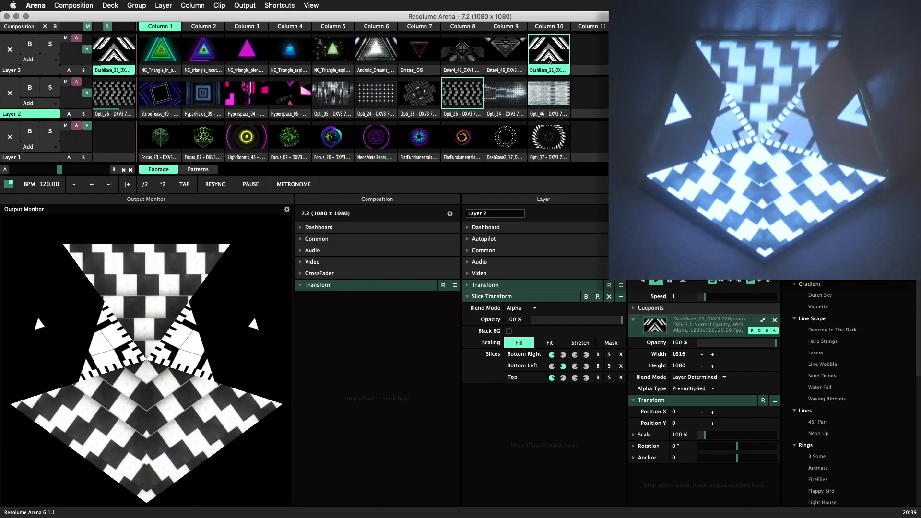
pyautogui.click(496, 95)
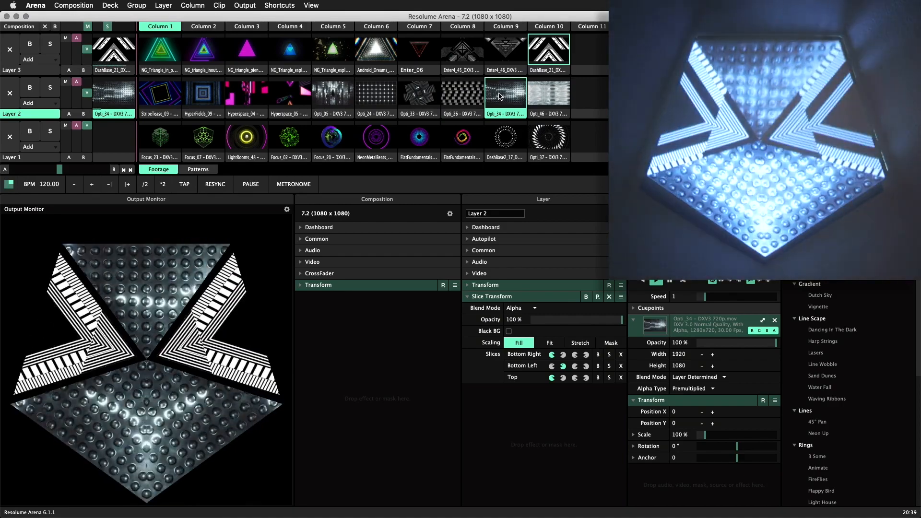